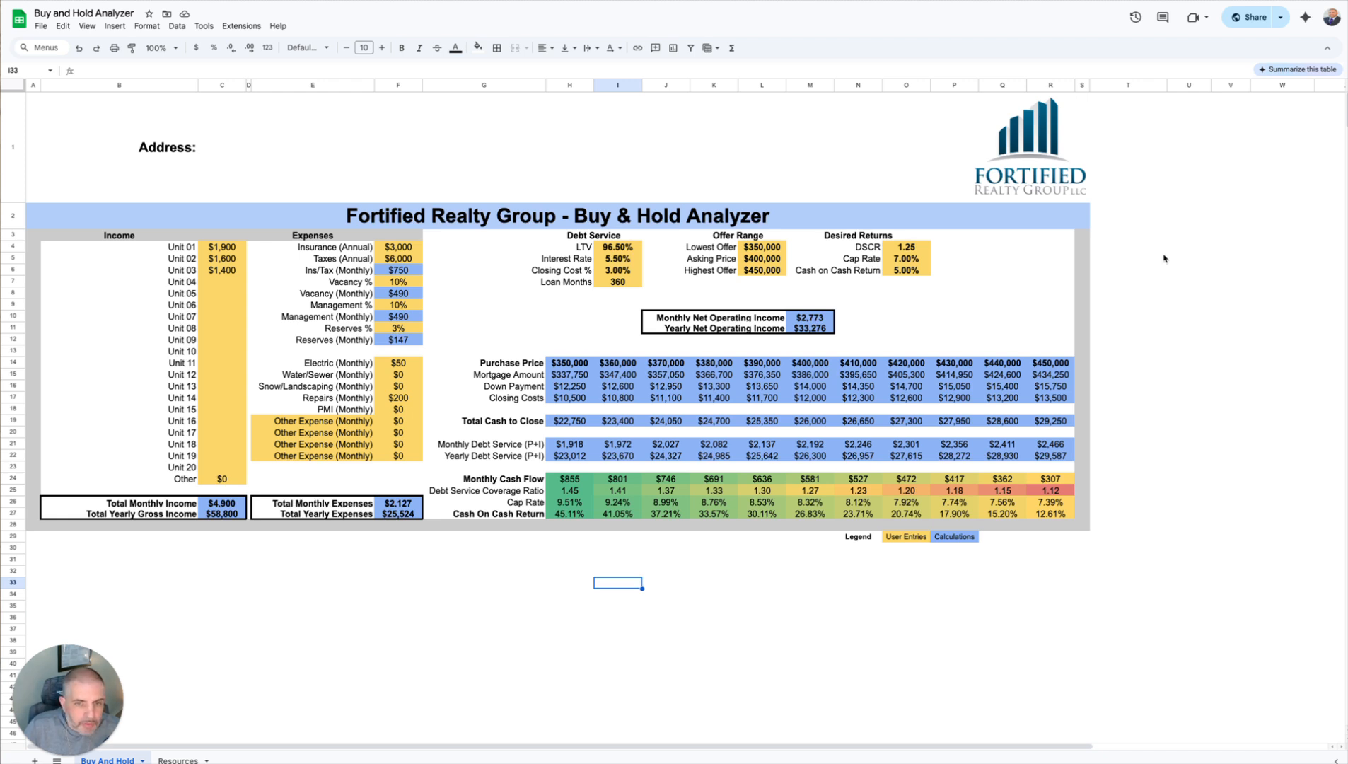
pyautogui.click(41, 27)
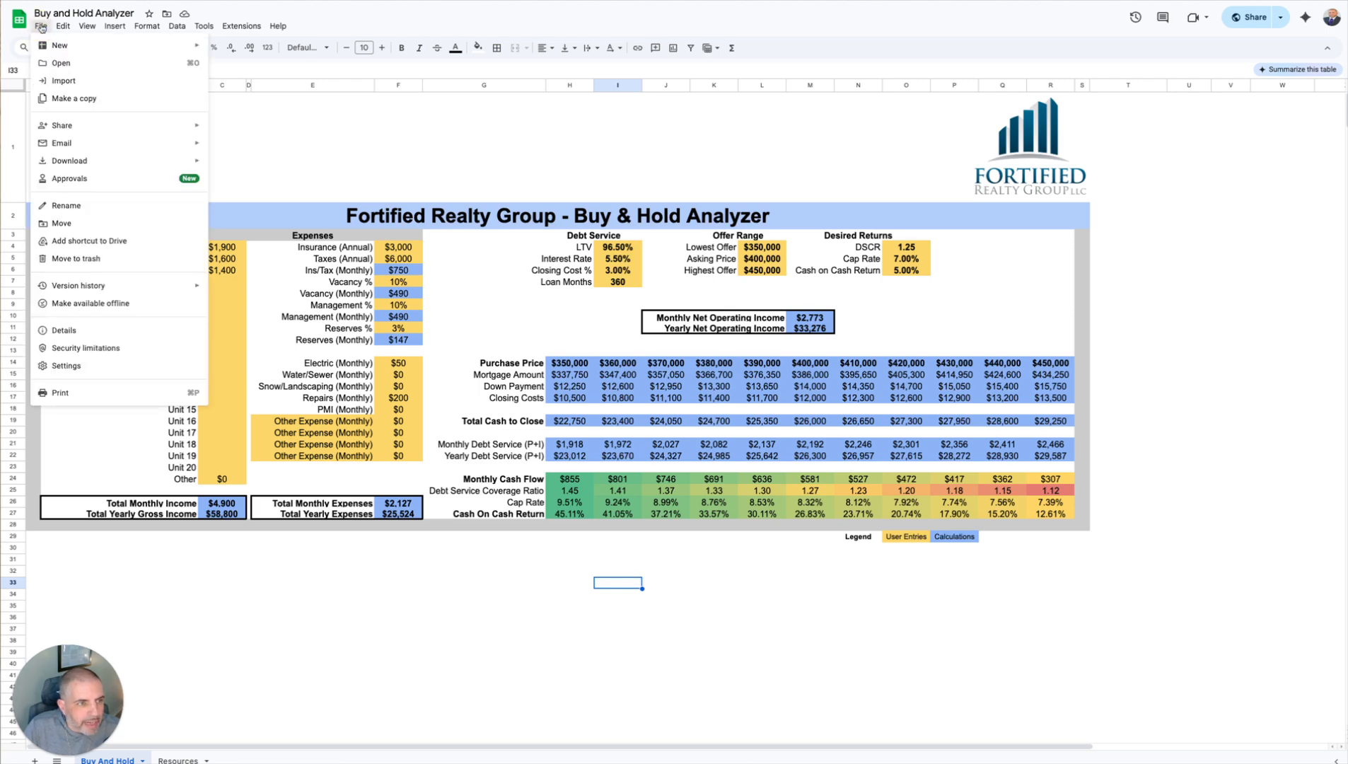
pyautogui.click(74, 98)
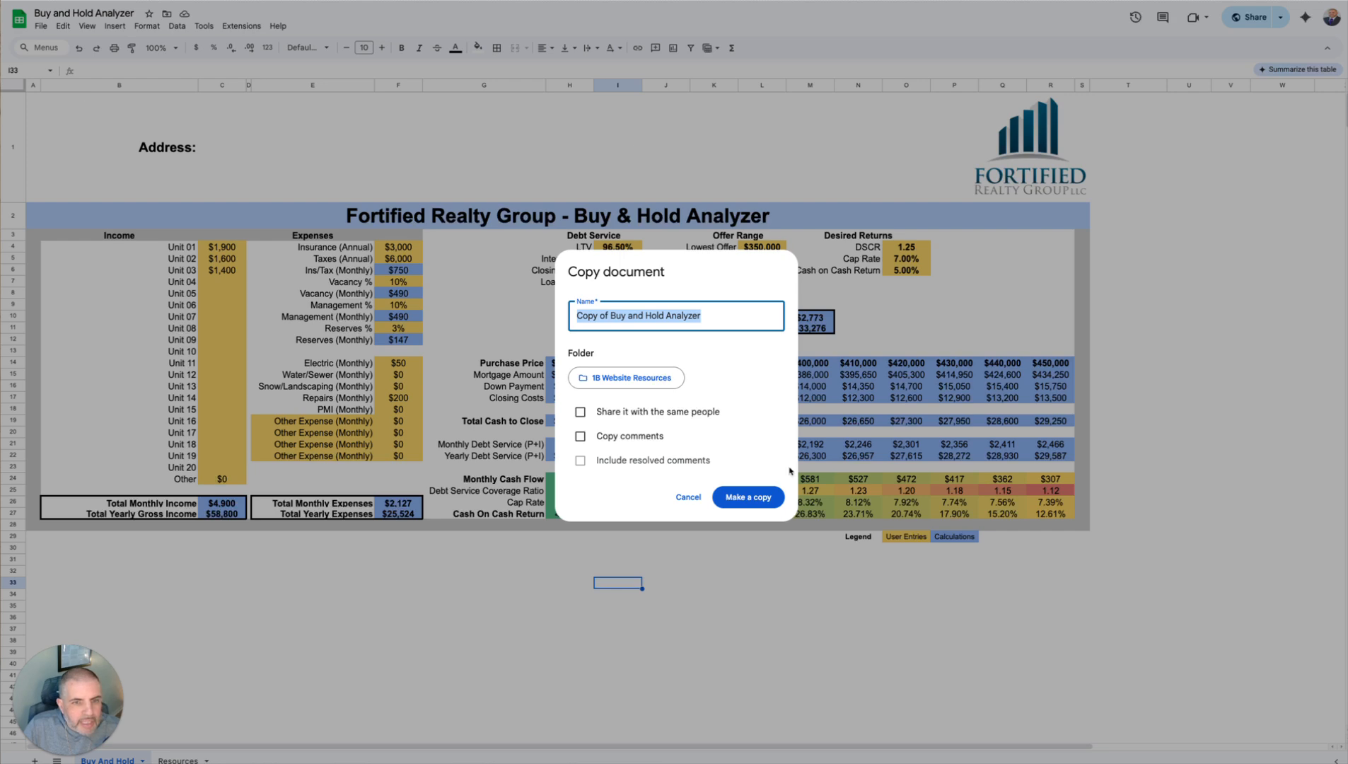
pyautogui.click(693, 498)
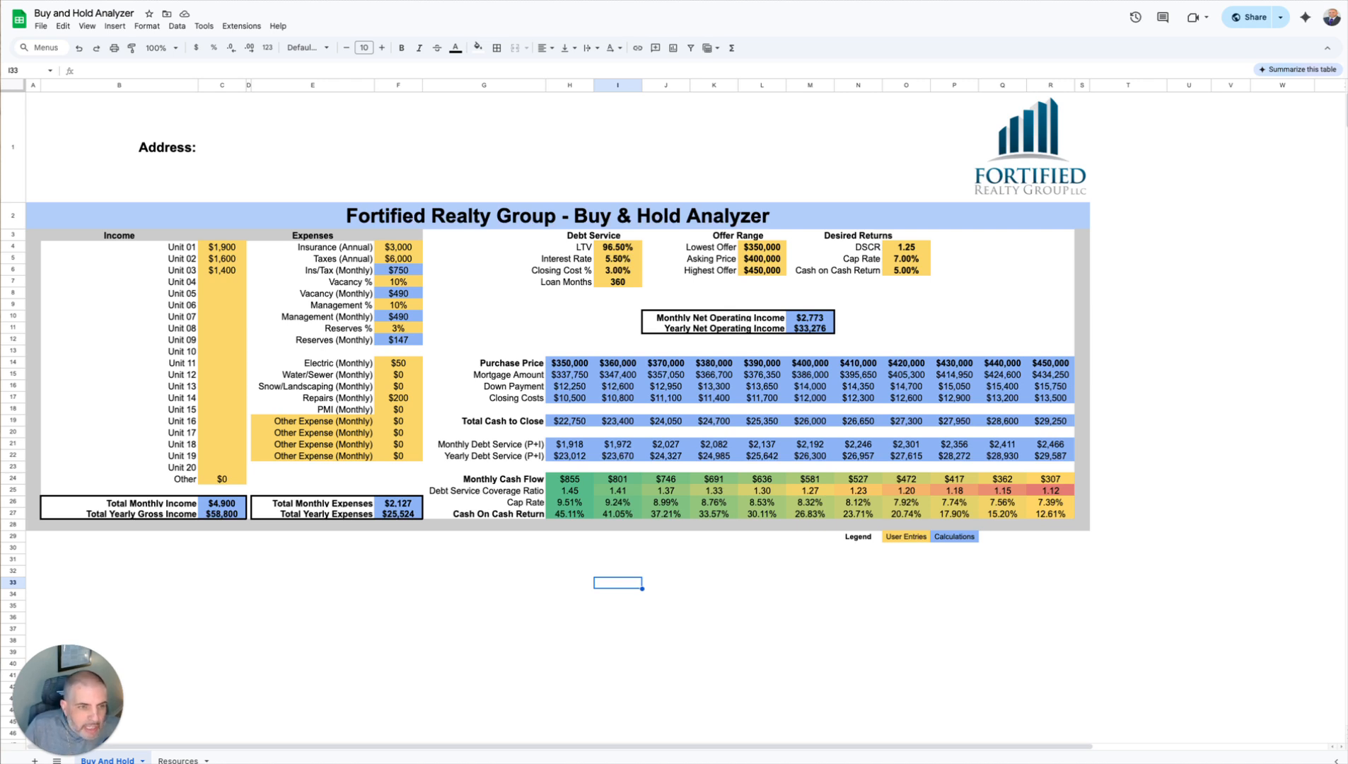
# Step: Examine the user-entry cells for unit income, expenses, debt service, offer range and desired returns
pyautogui.click(218, 296)
pyautogui.click(221, 329)
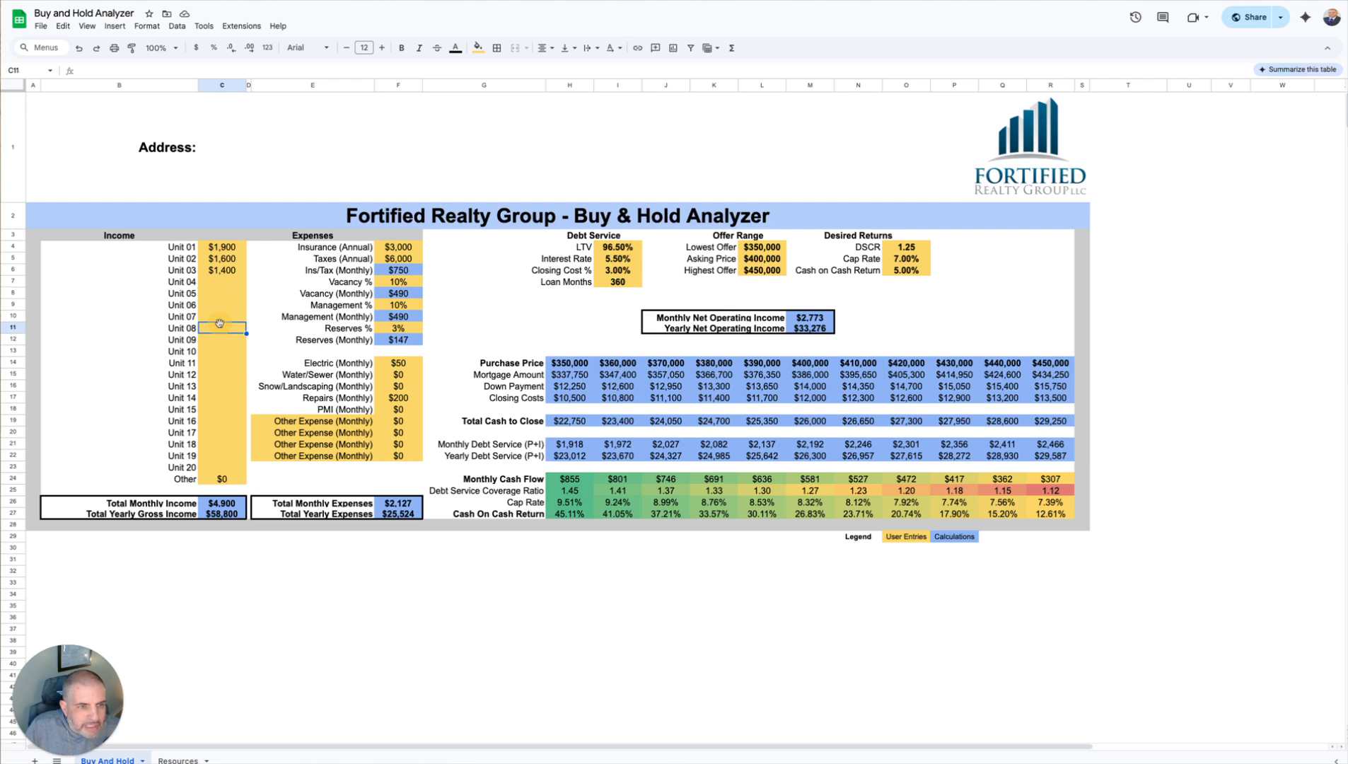
pyautogui.click(228, 397)
pyautogui.click(225, 352)
pyautogui.click(221, 284)
pyautogui.click(398, 411)
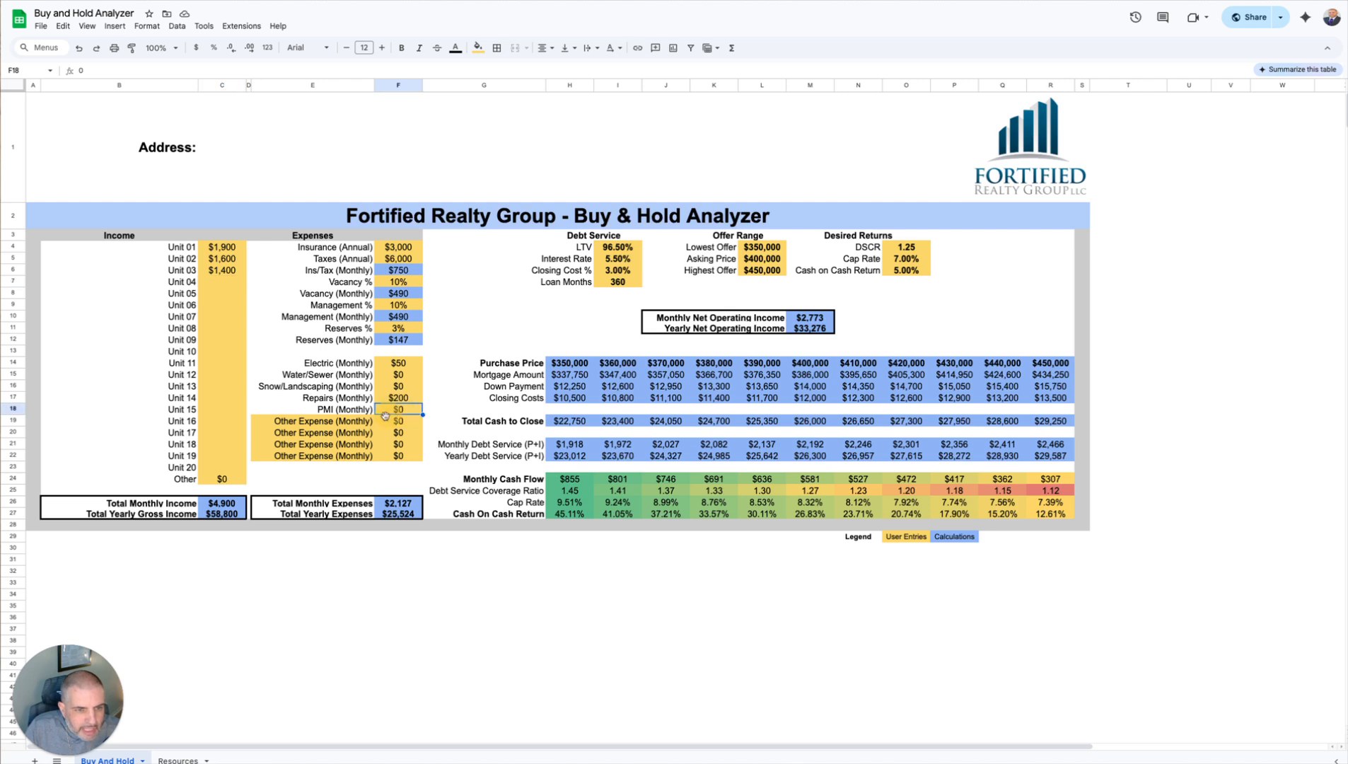
pyautogui.click(330, 433)
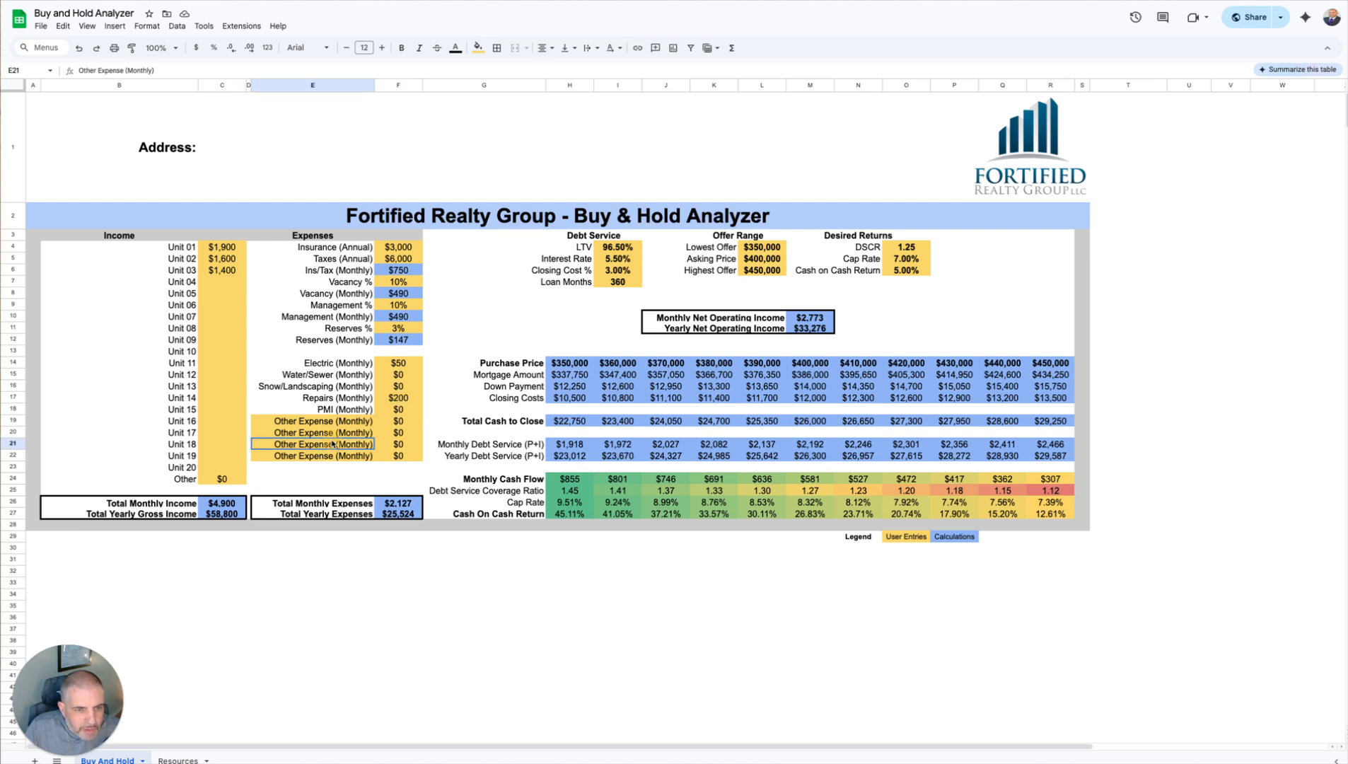
pyautogui.click(403, 247)
pyautogui.click(617, 270)
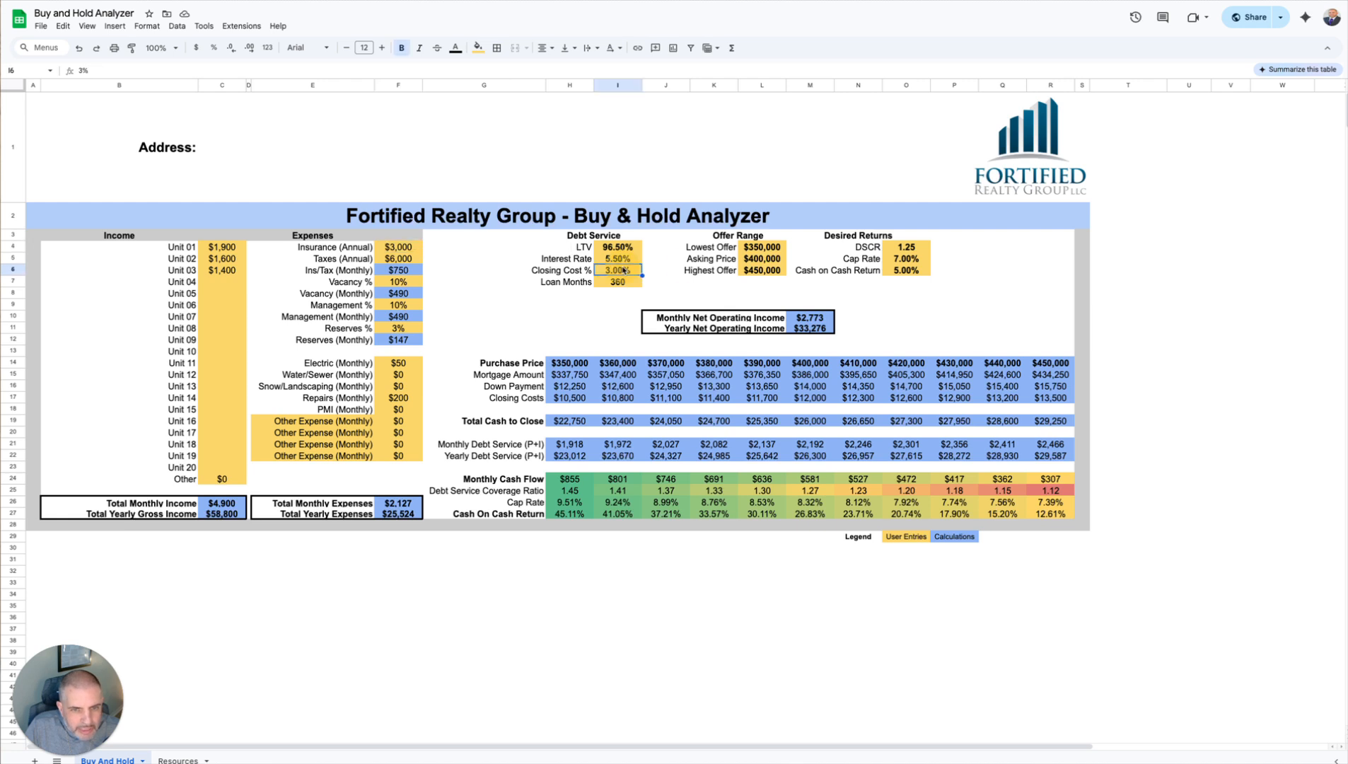
pyautogui.click(761, 262)
pyautogui.click(894, 270)
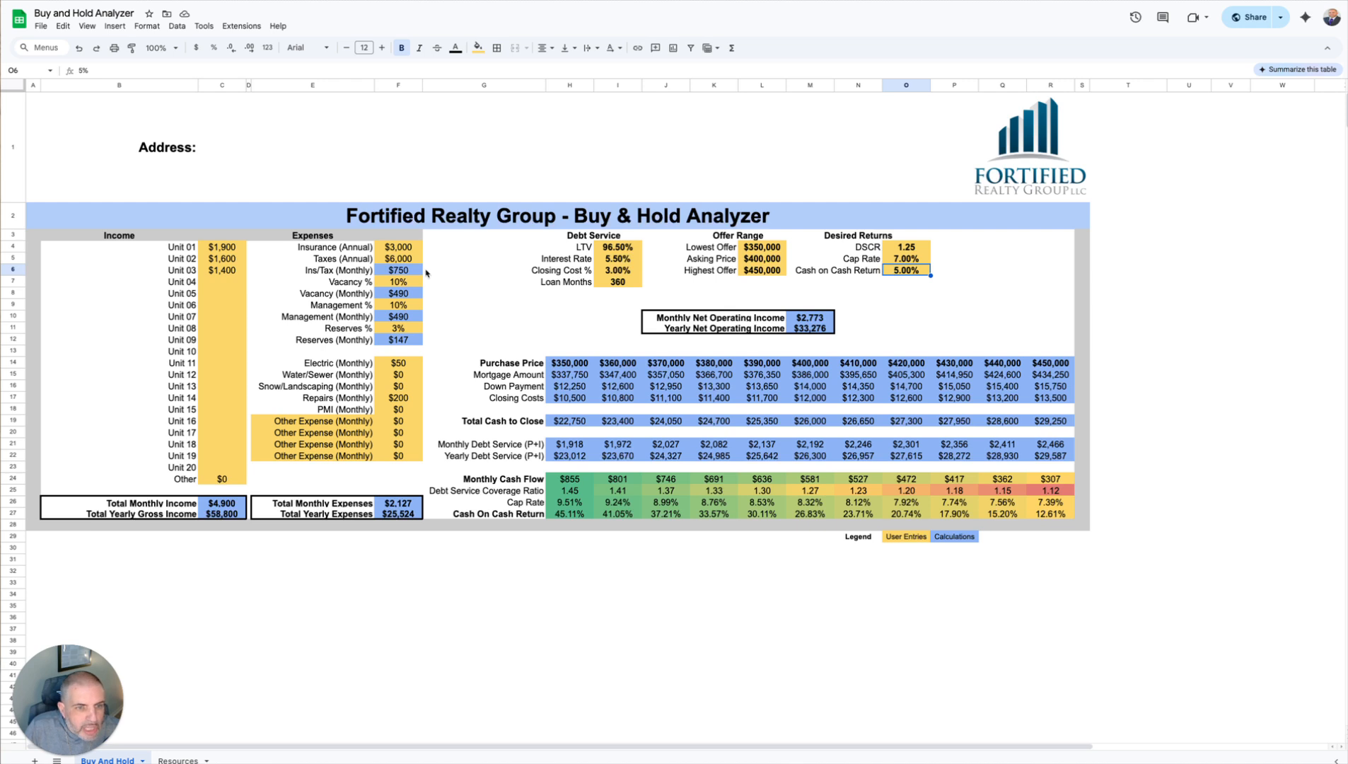
# Step: Examine the calculated cells for monthly tax, vacancy, management and reserves, mortgage amount, down payment, closing costs, debt service and cash on cash return
pyautogui.click(397, 271)
pyautogui.click(404, 297)
pyautogui.click(408, 318)
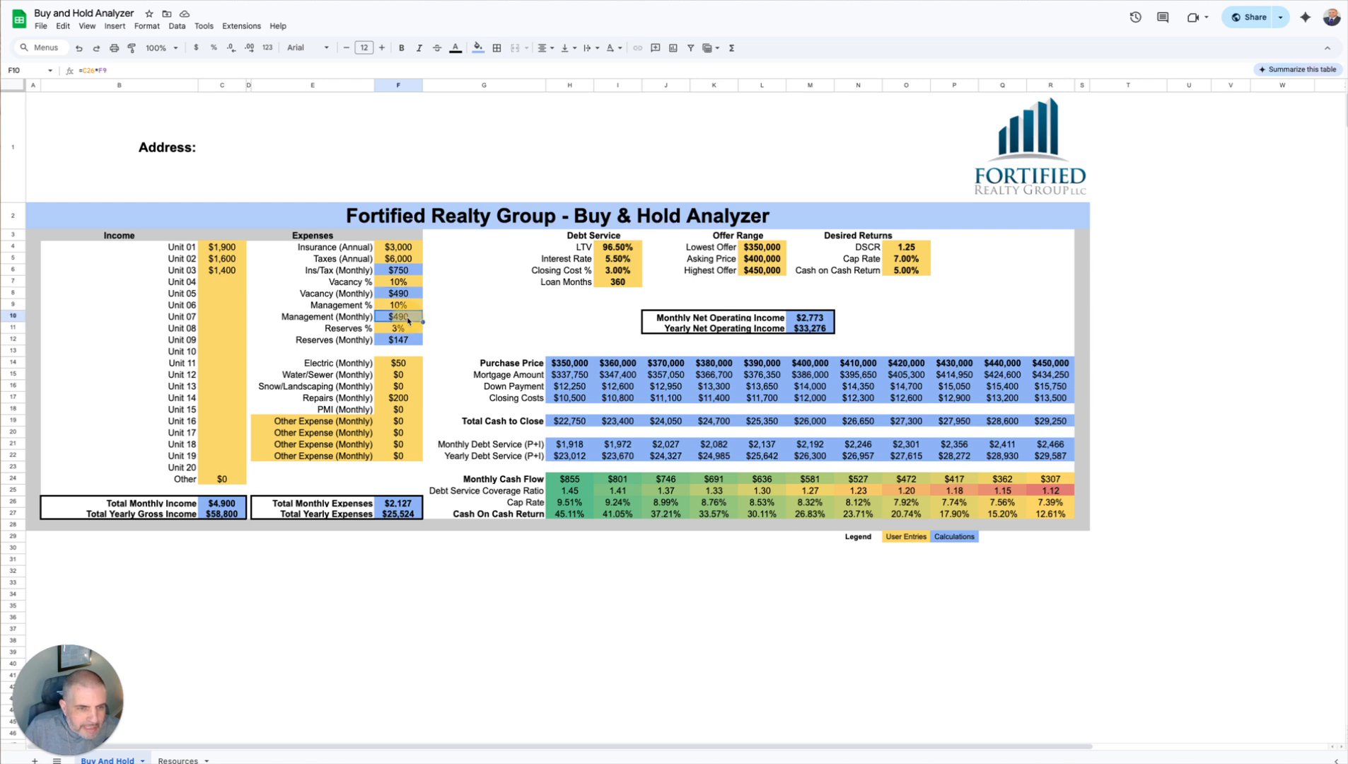
pyautogui.click(413, 339)
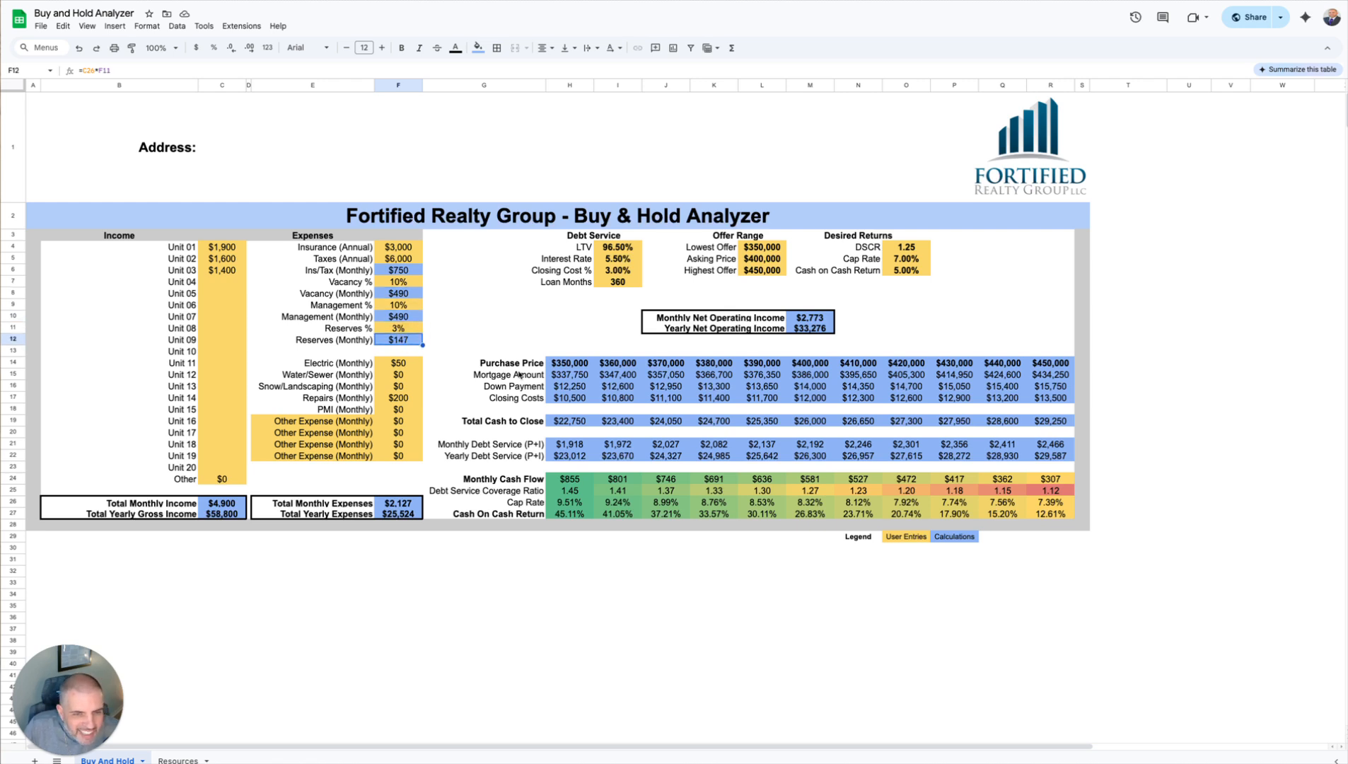
pyautogui.click(578, 368)
pyautogui.click(665, 386)
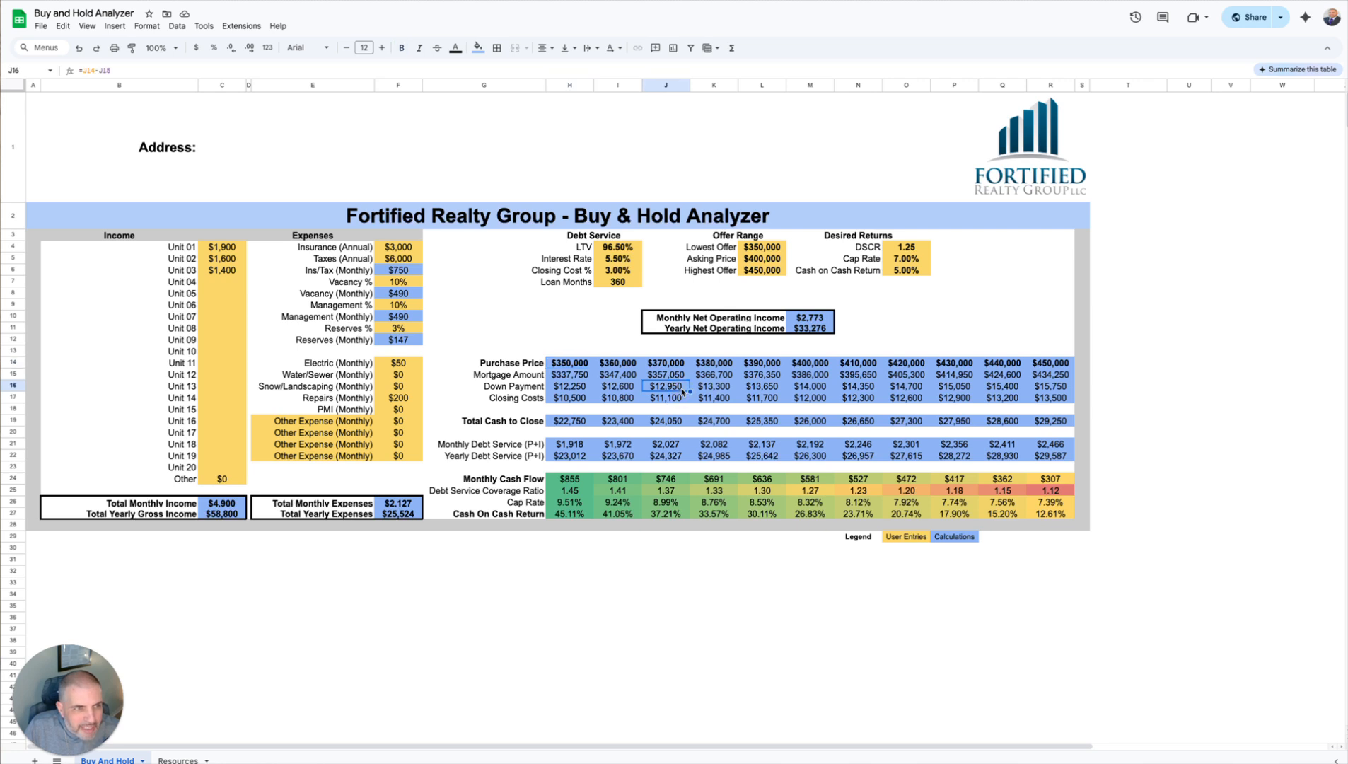
pyautogui.click(842, 394)
pyautogui.click(858, 514)
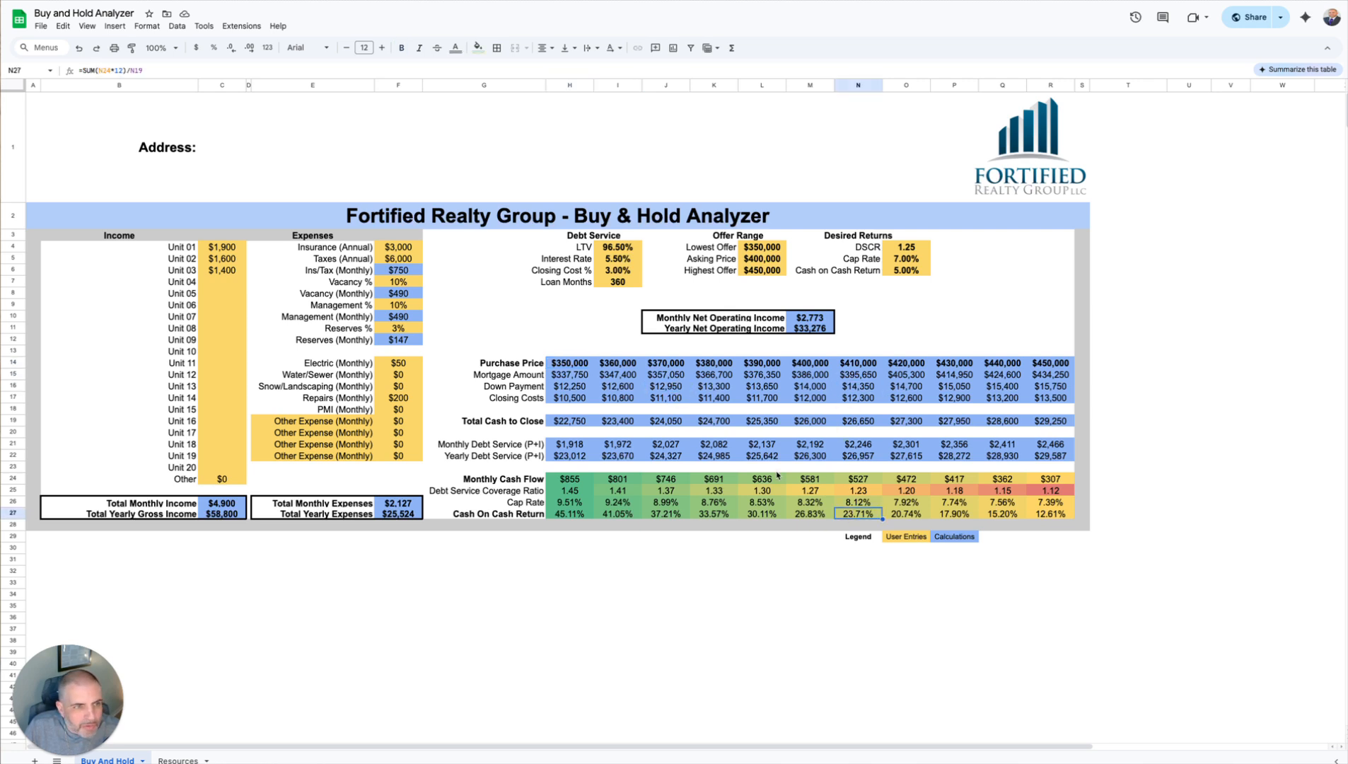
pyautogui.click(753, 443)
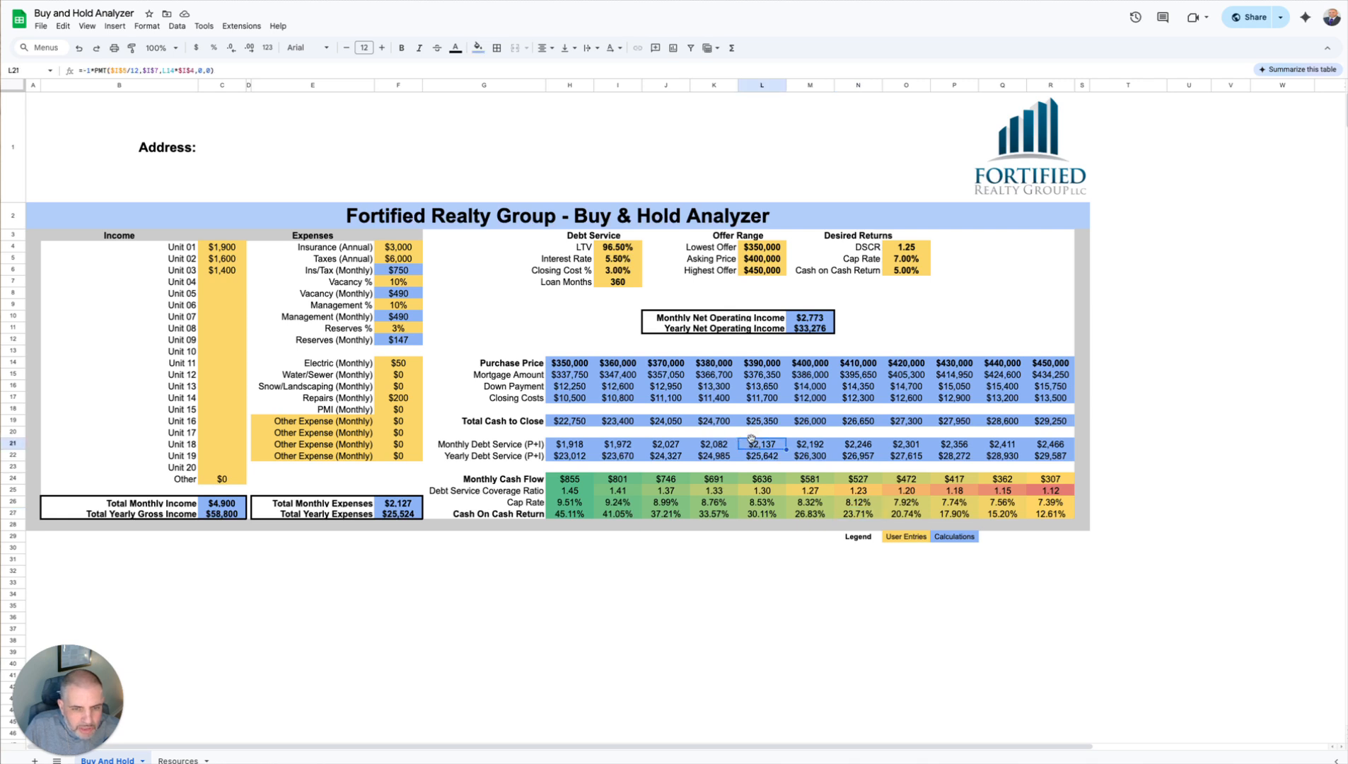
pyautogui.click(591, 574)
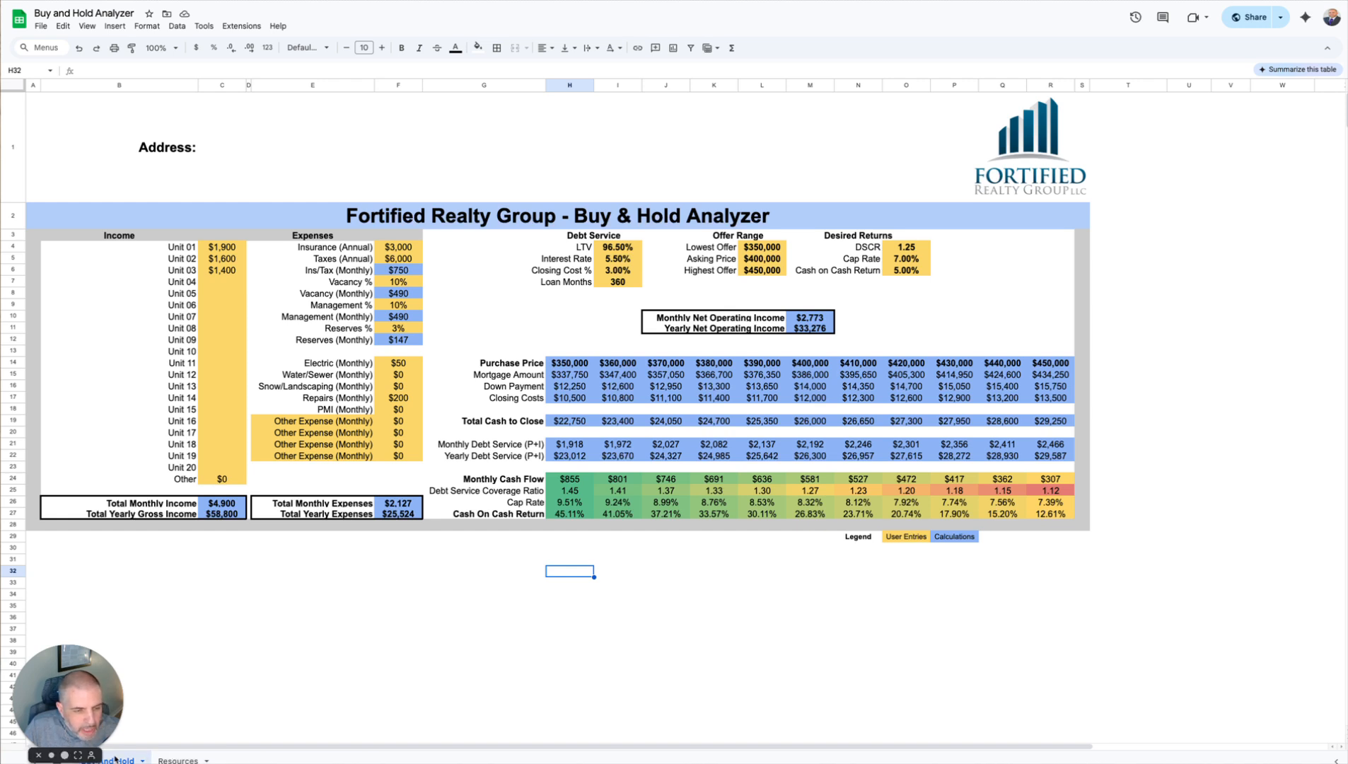
# Step: Examine the re-download link, the review link and the contact line on the Resources sheet
pyautogui.click(182, 759)
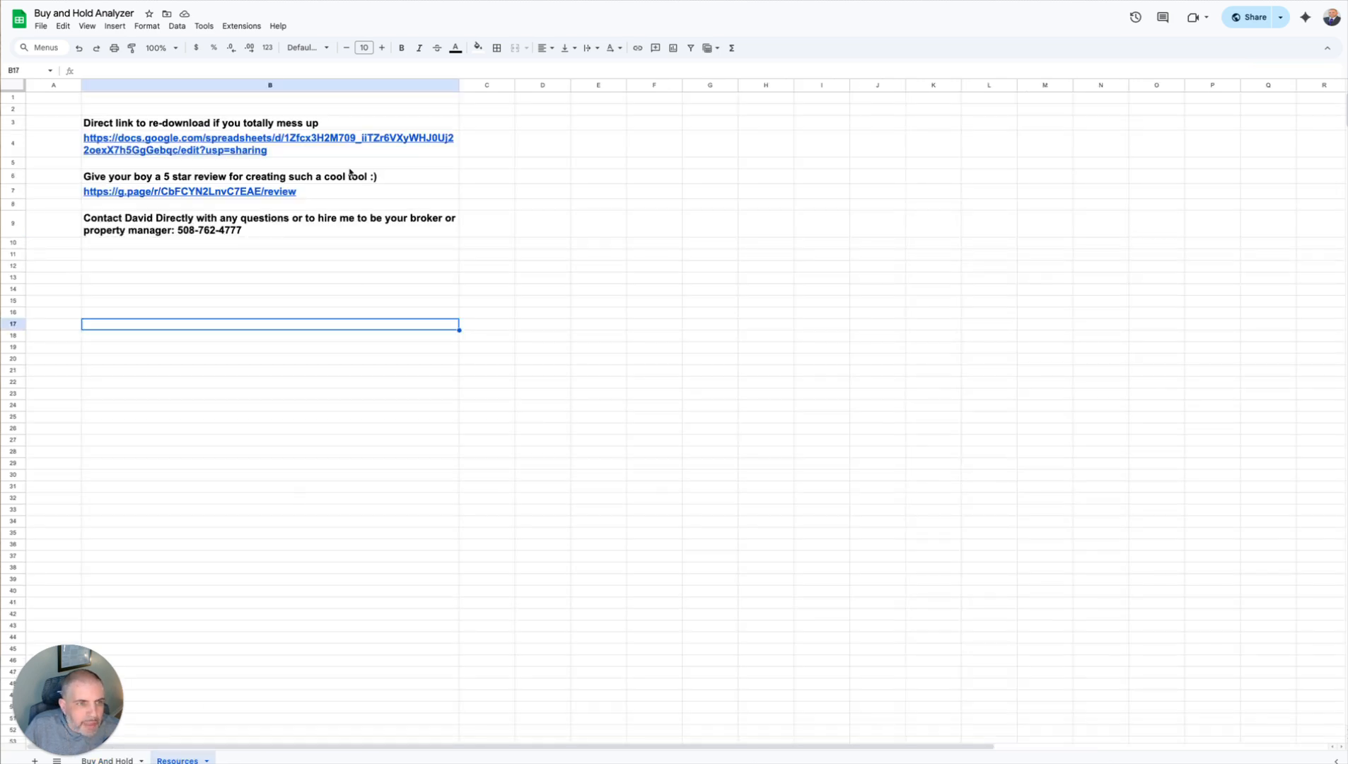
pyautogui.moveTo(202, 146)
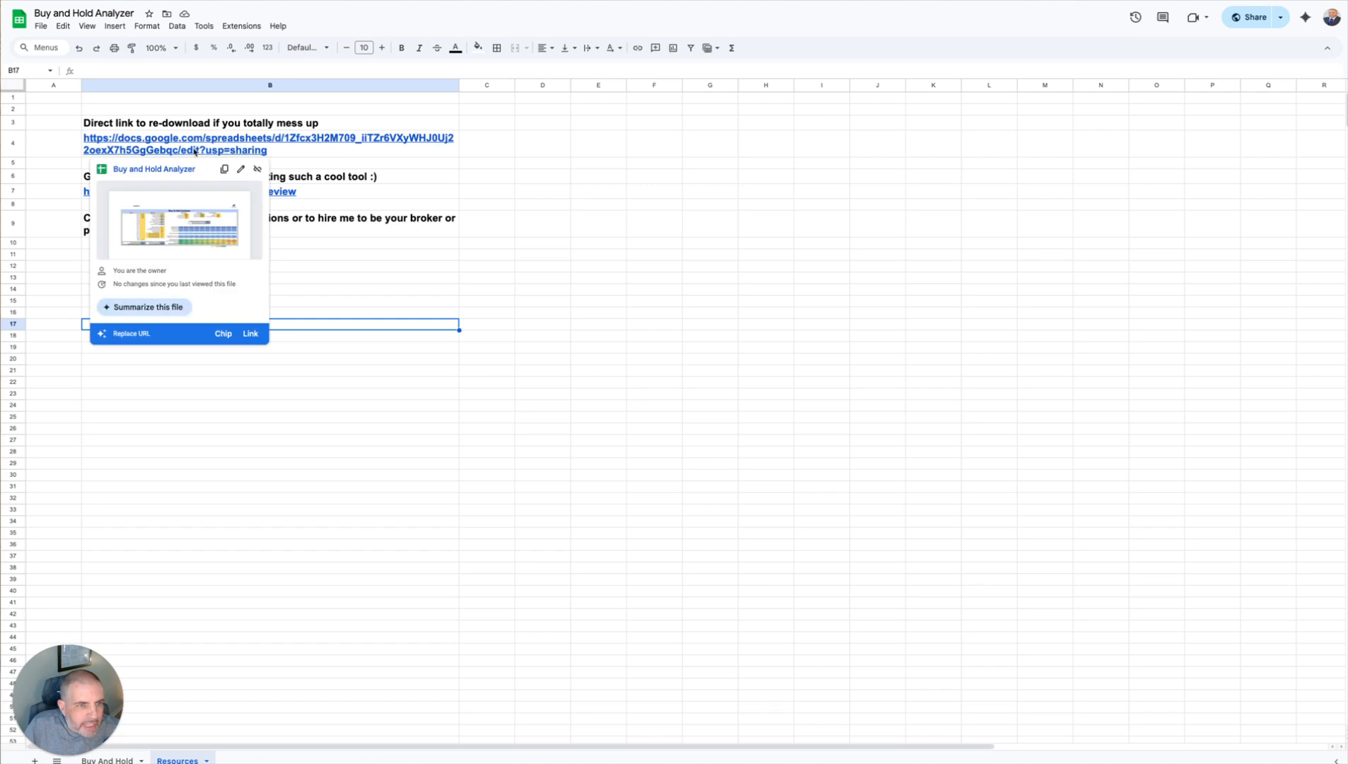
pyautogui.click(372, 417)
pyautogui.moveTo(221, 147)
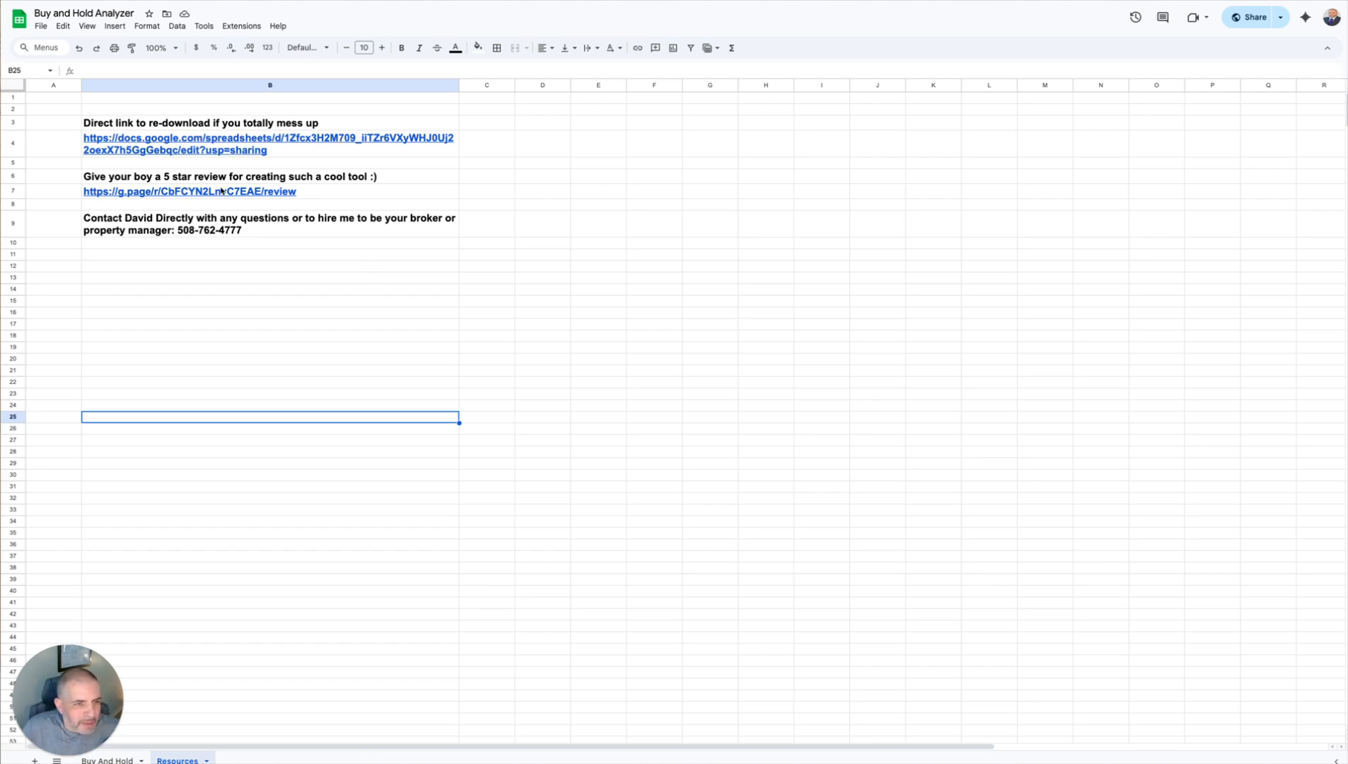
pyautogui.moveTo(221, 191)
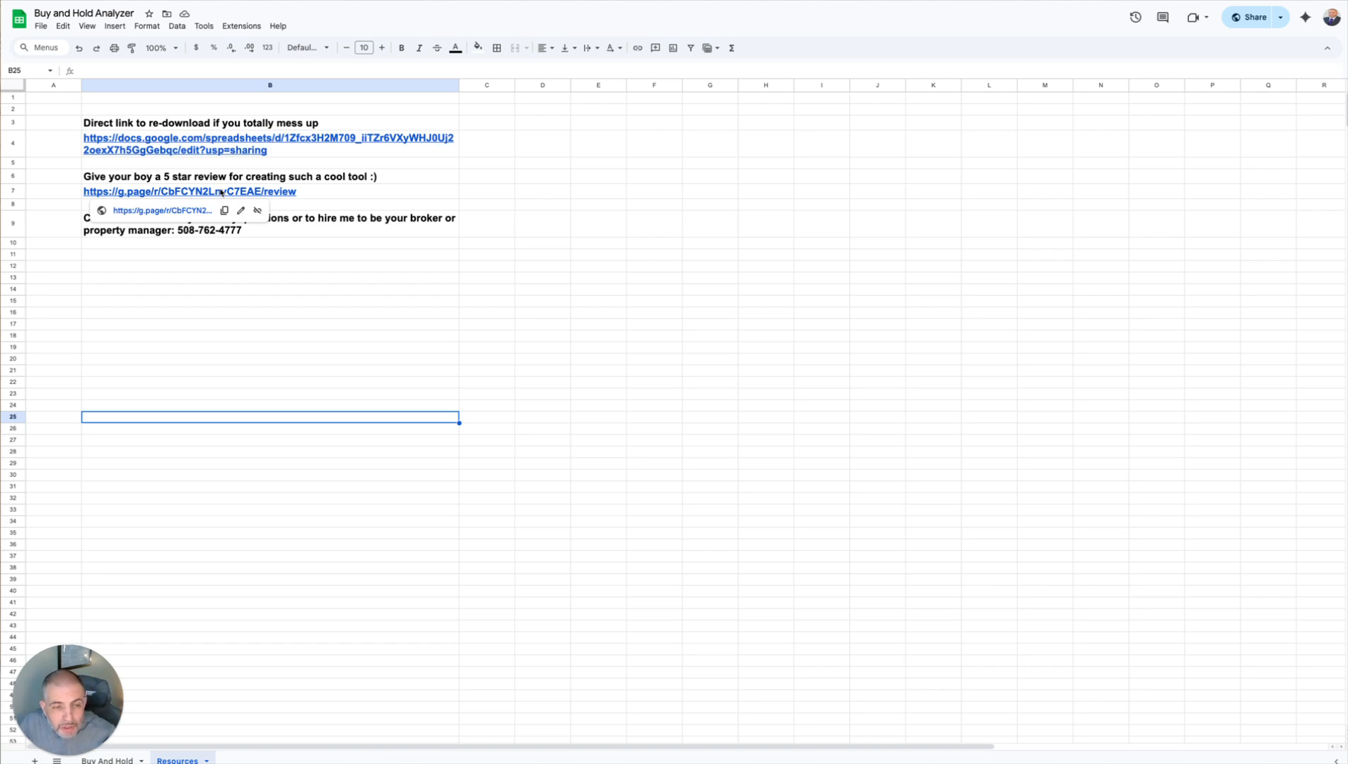
pyautogui.click(450, 316)
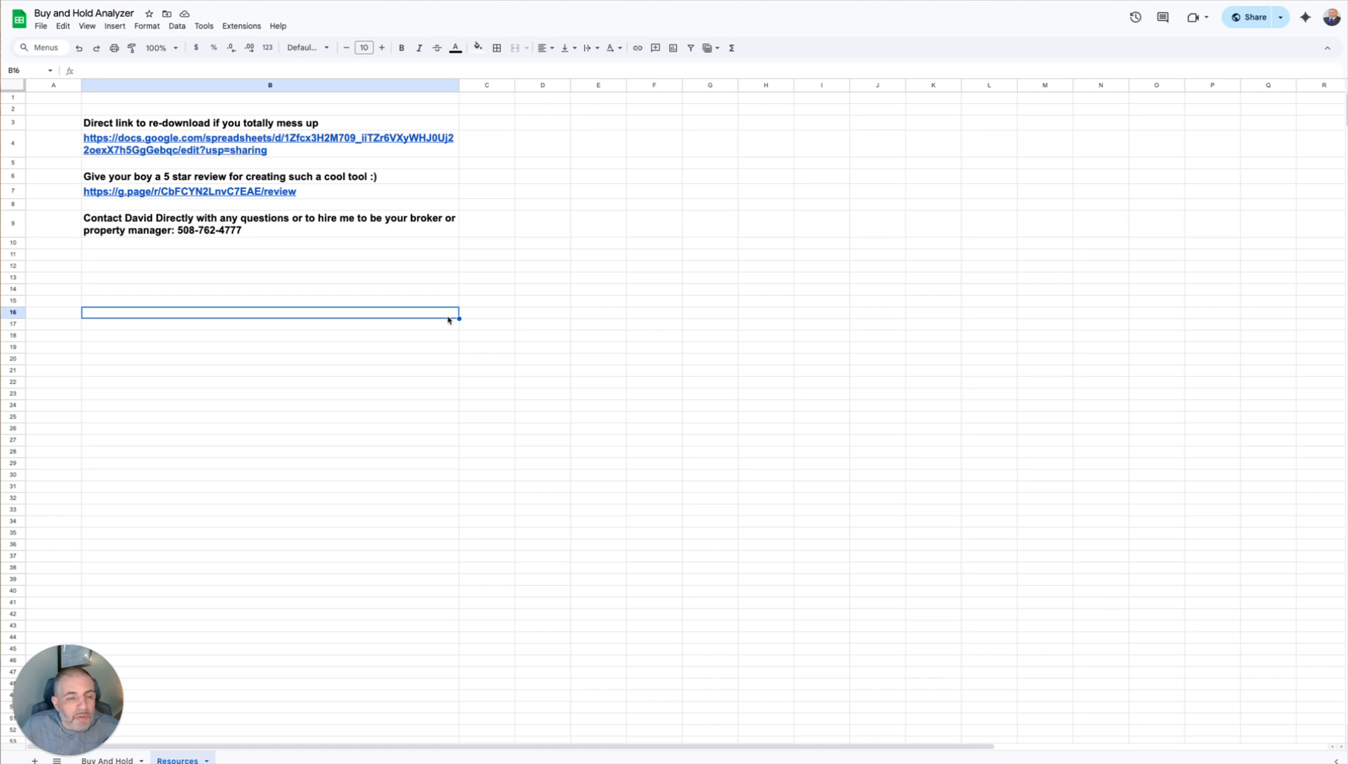
pyautogui.click(251, 225)
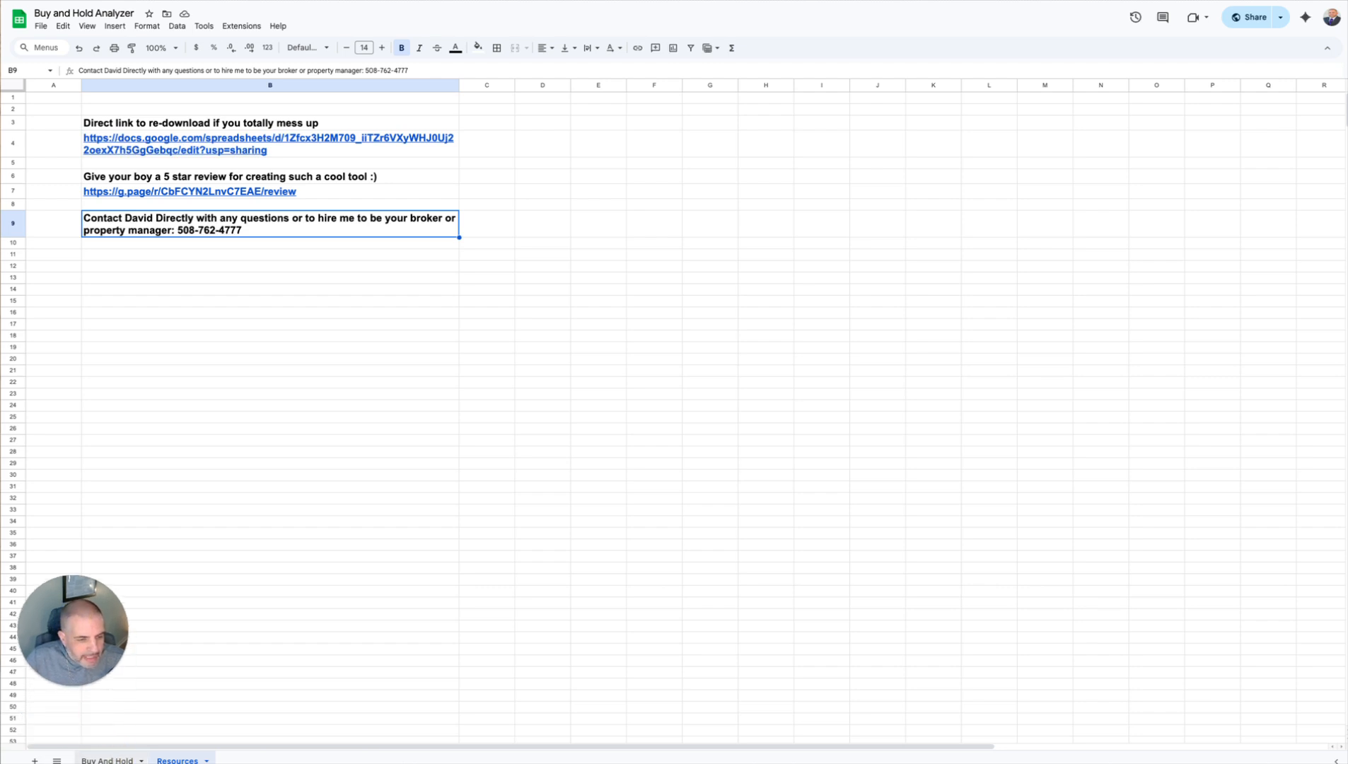
# Step: Enter 1500 as the Unit 04 income on the Buy And Hold sheet
pyautogui.click(114, 760)
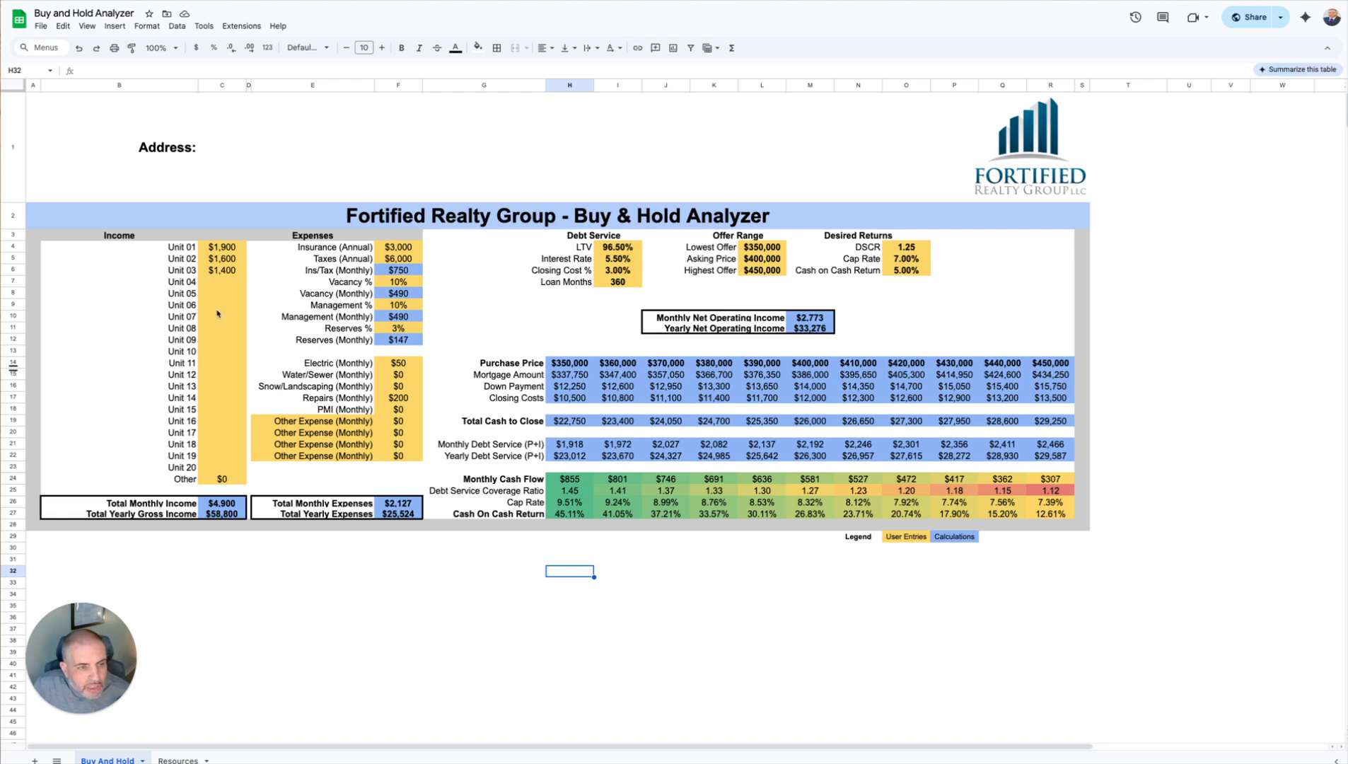
pyautogui.click(226, 283)
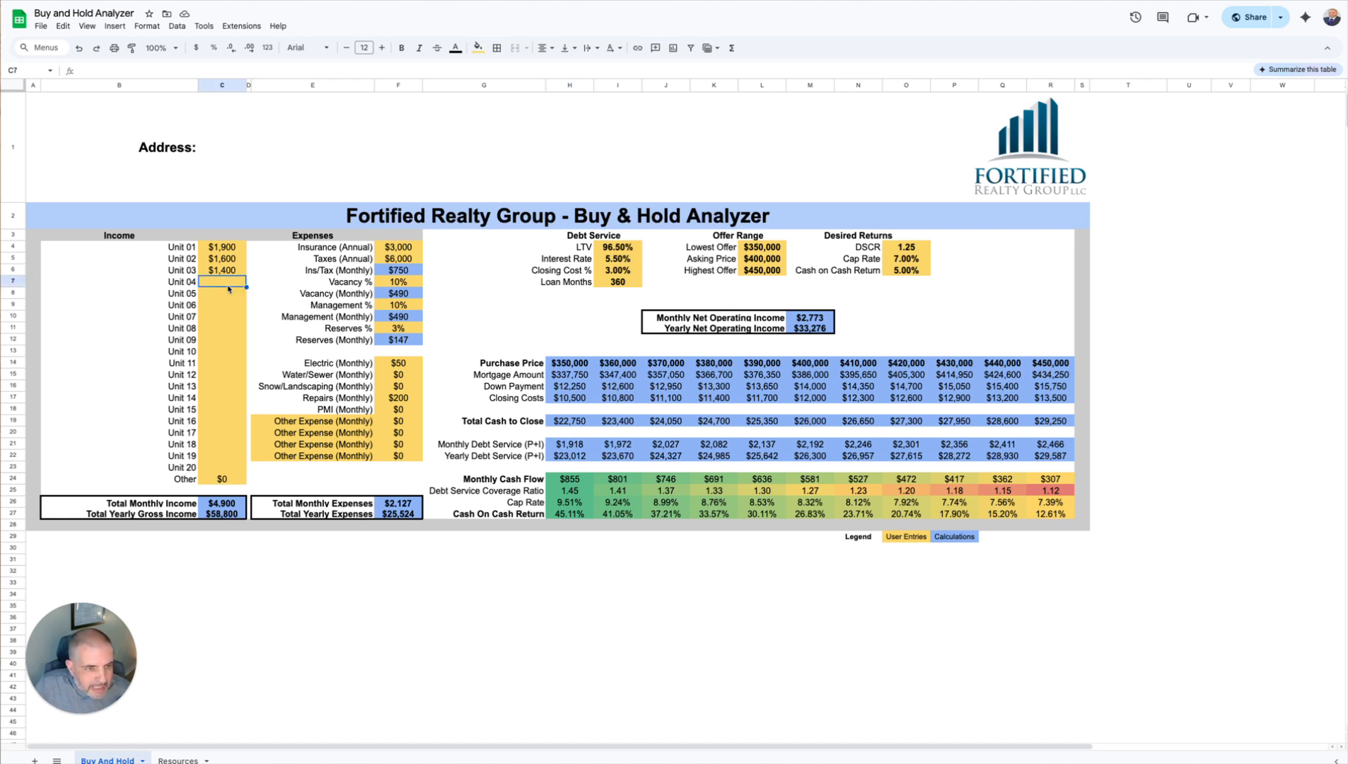
pyautogui.write('1500')
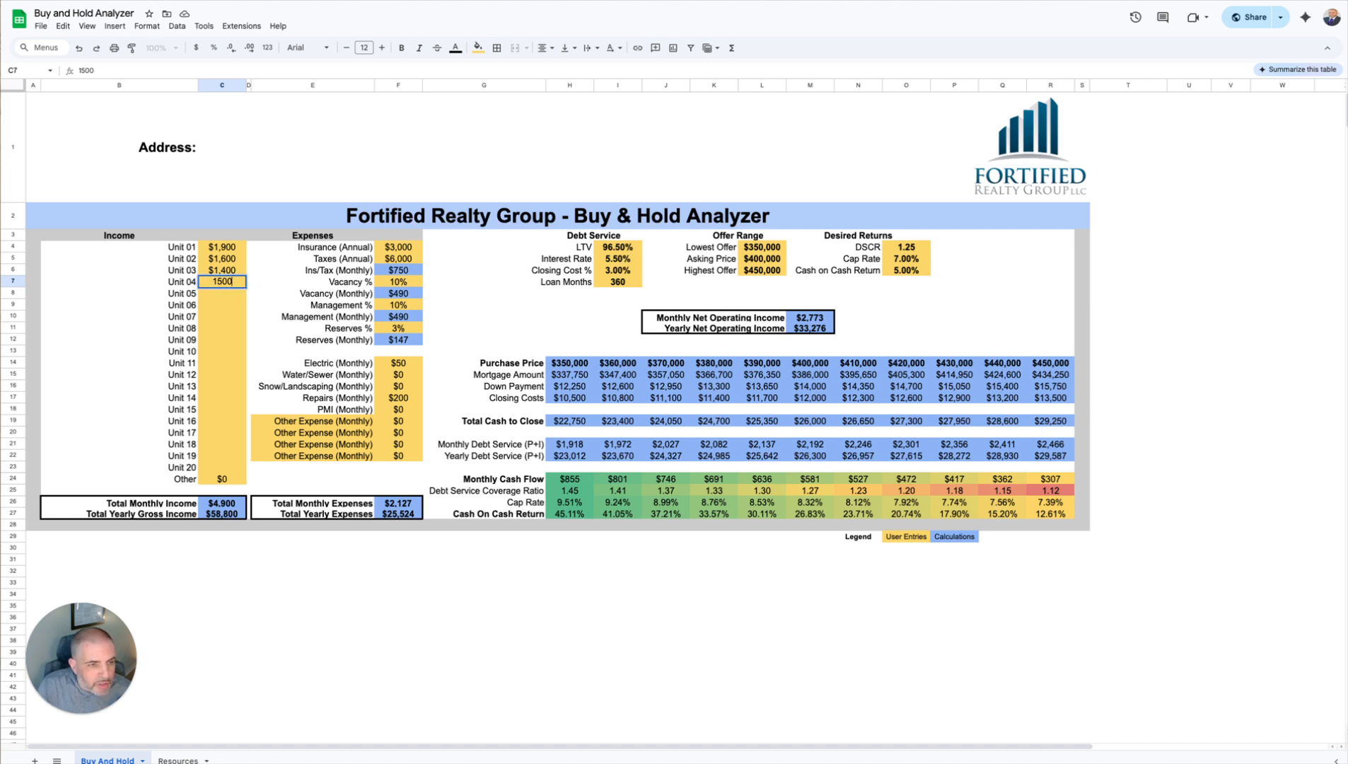
pyautogui.press('Return')
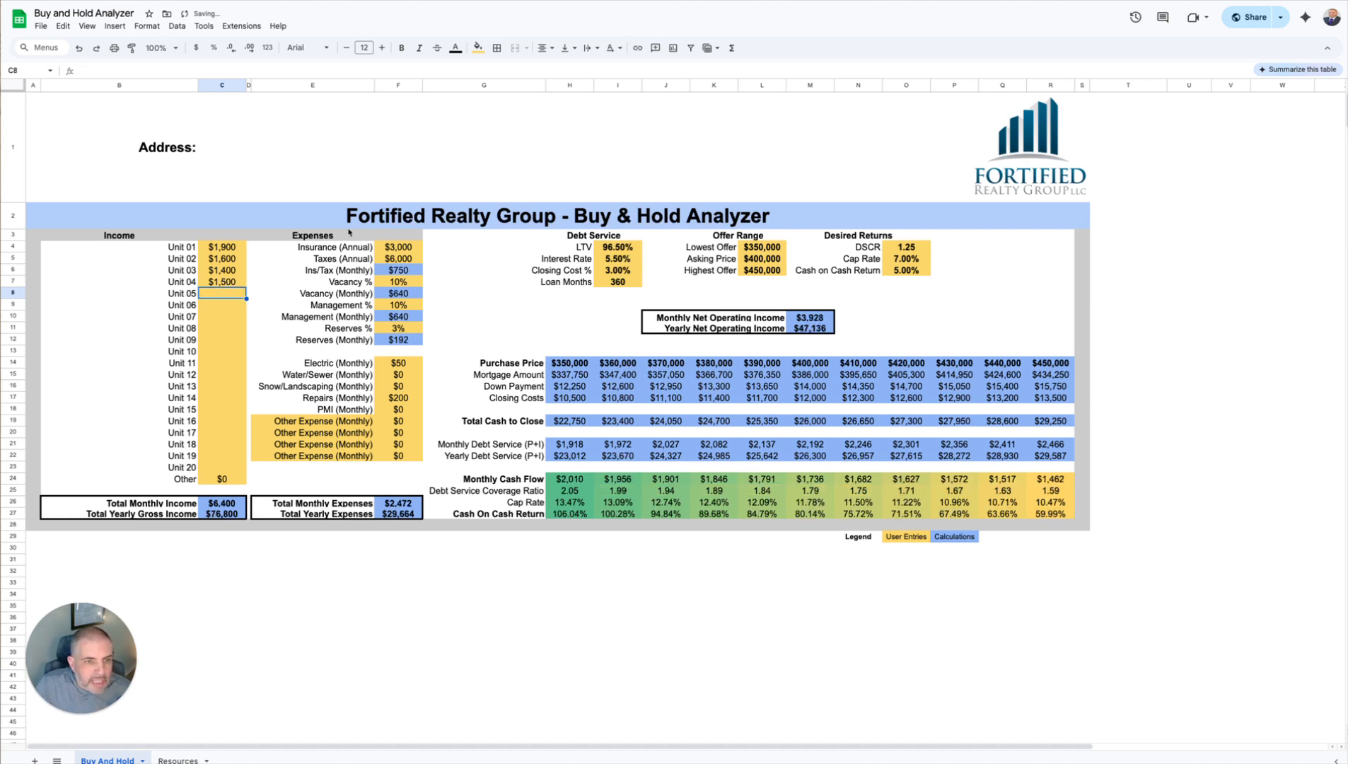
pyautogui.click(400, 249)
pyautogui.click(398, 282)
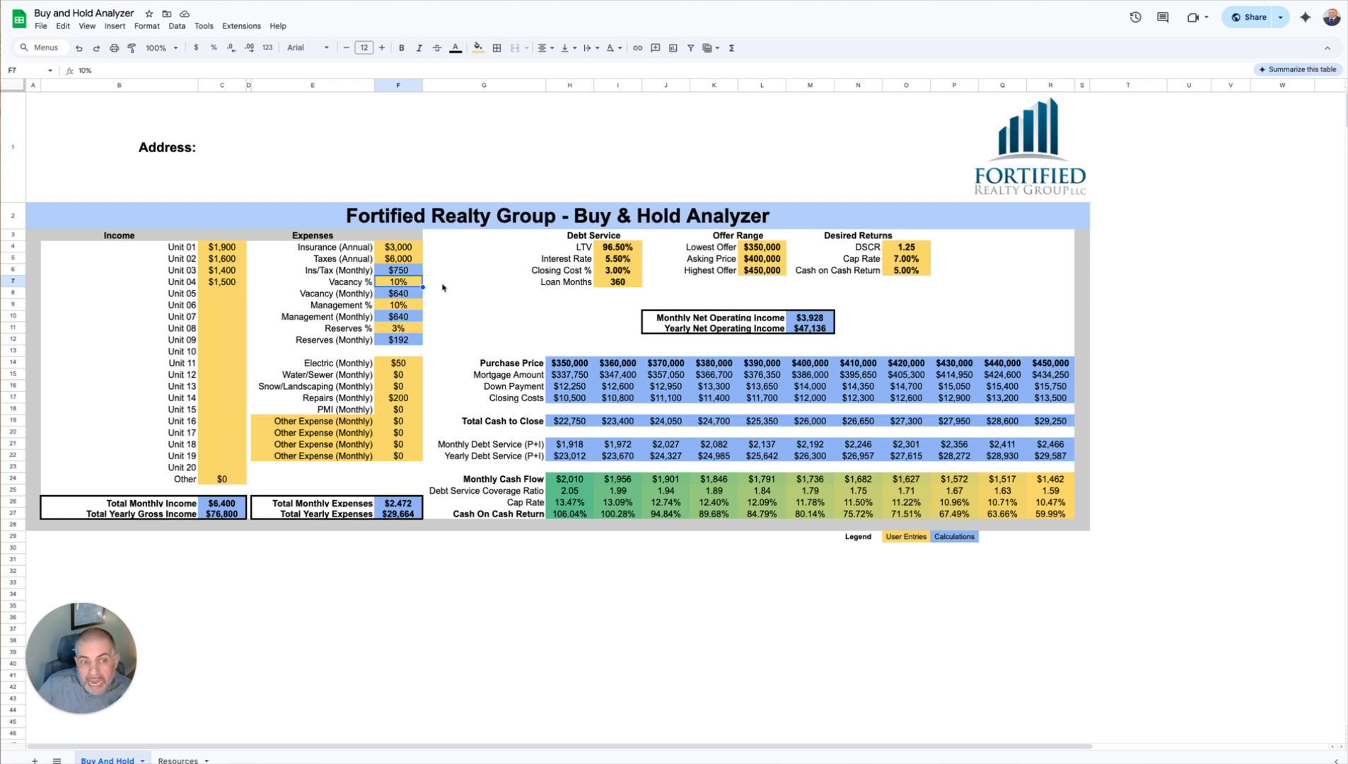
pyautogui.click(412, 306)
pyautogui.click(408, 332)
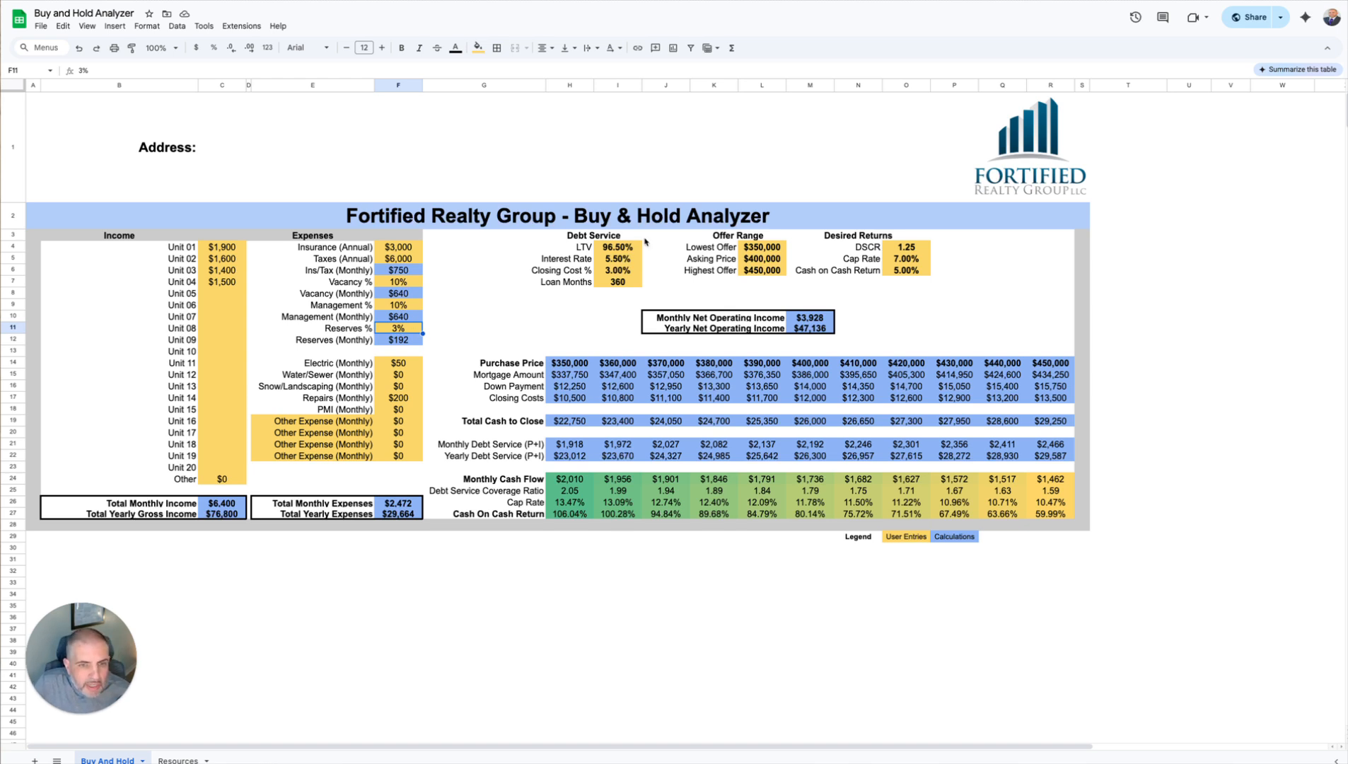
# Step: Set the debt service LTV to 90% and the interest rate to 7%
pyautogui.click(619, 249)
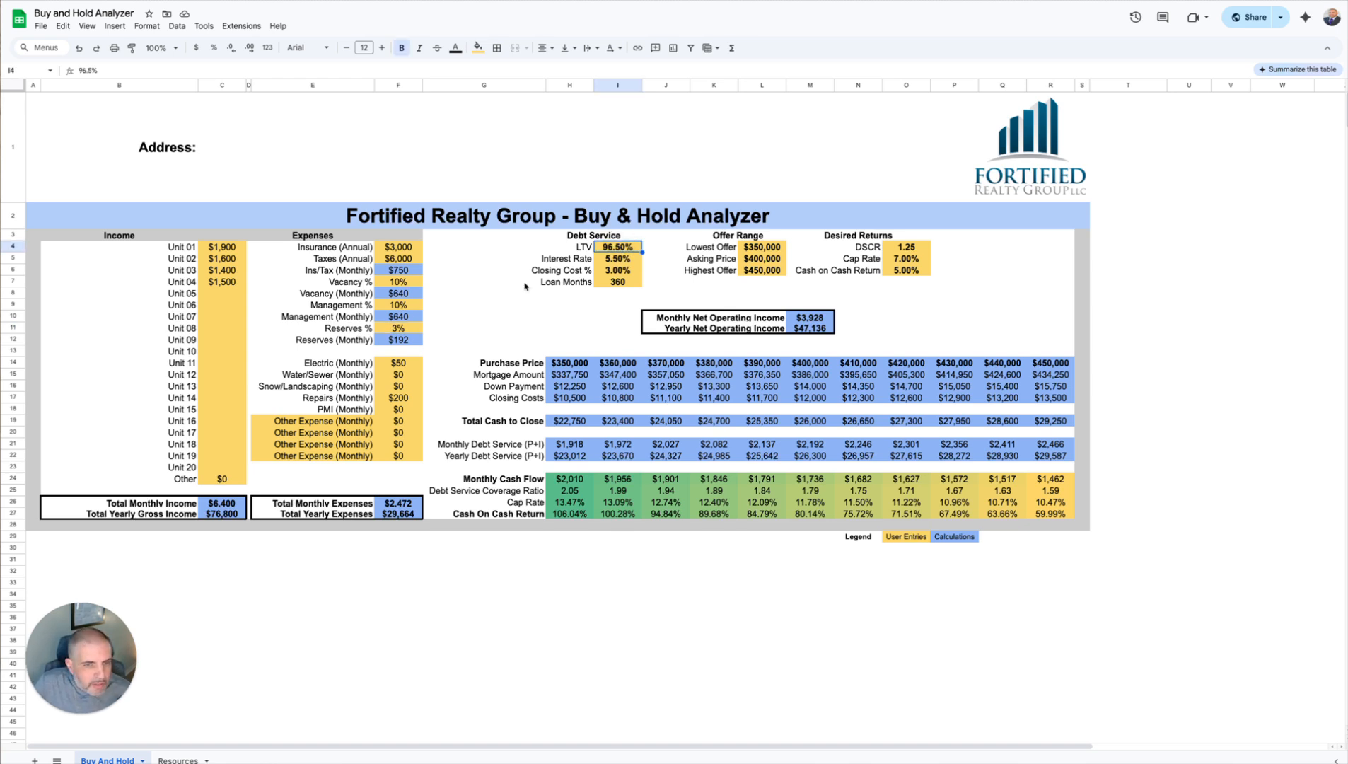
pyautogui.write('90')
pyautogui.press('Return')
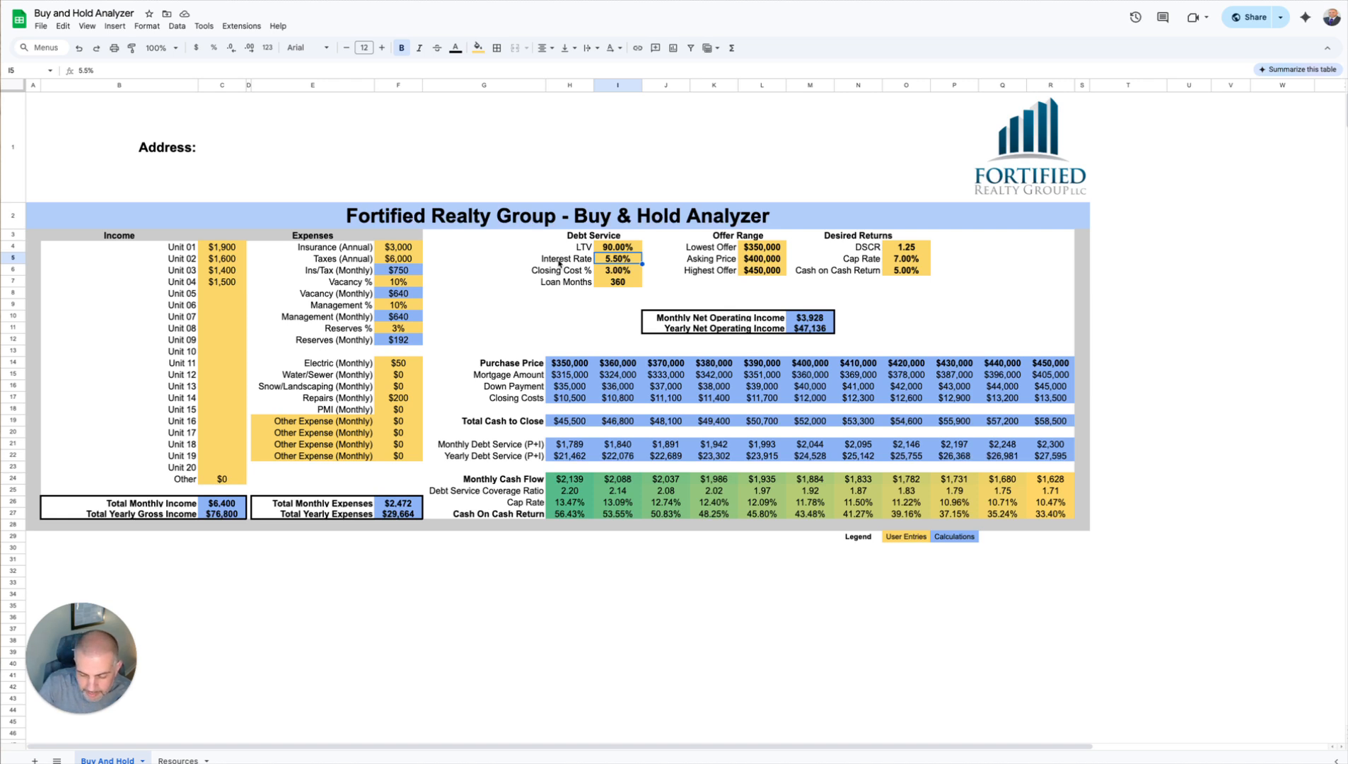
pyautogui.write('7')
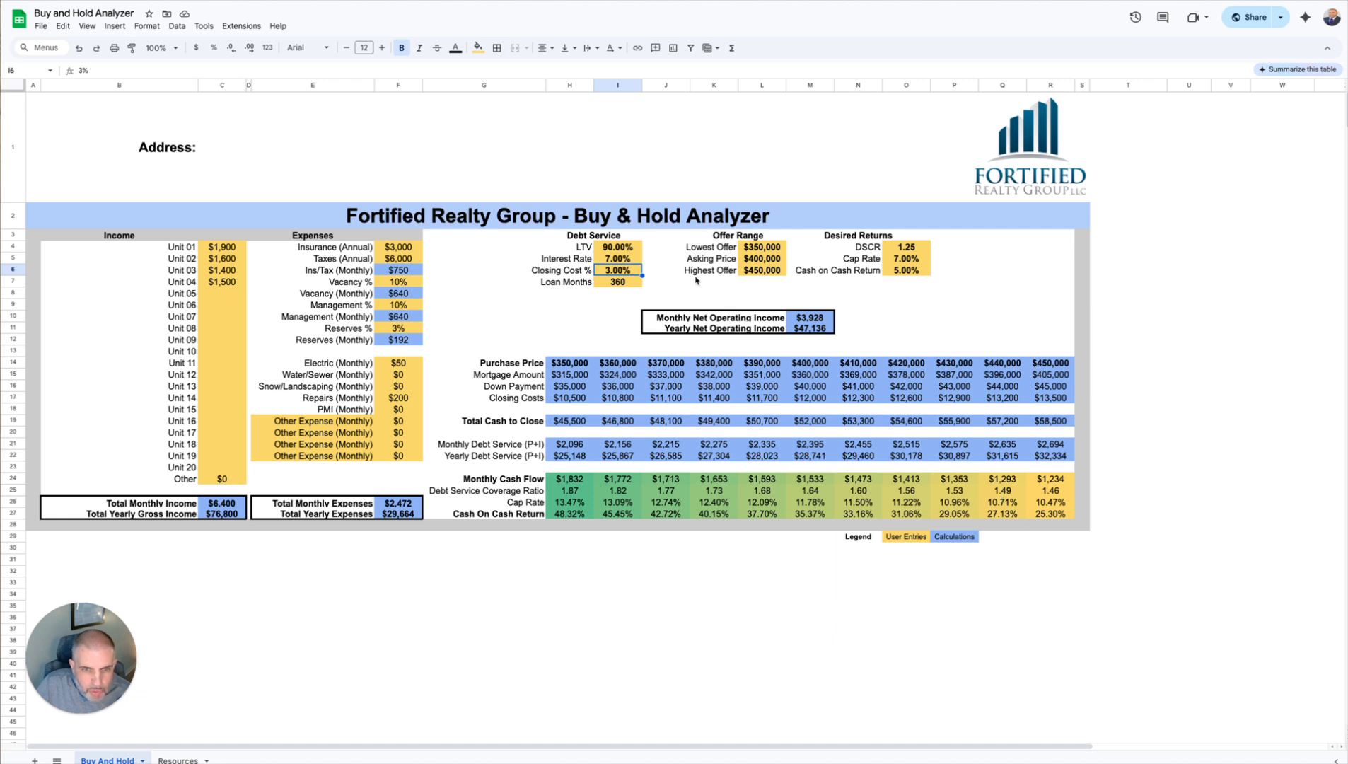
# Step: Set the highest offer in the offer range to $600,000
pyautogui.click(762, 273)
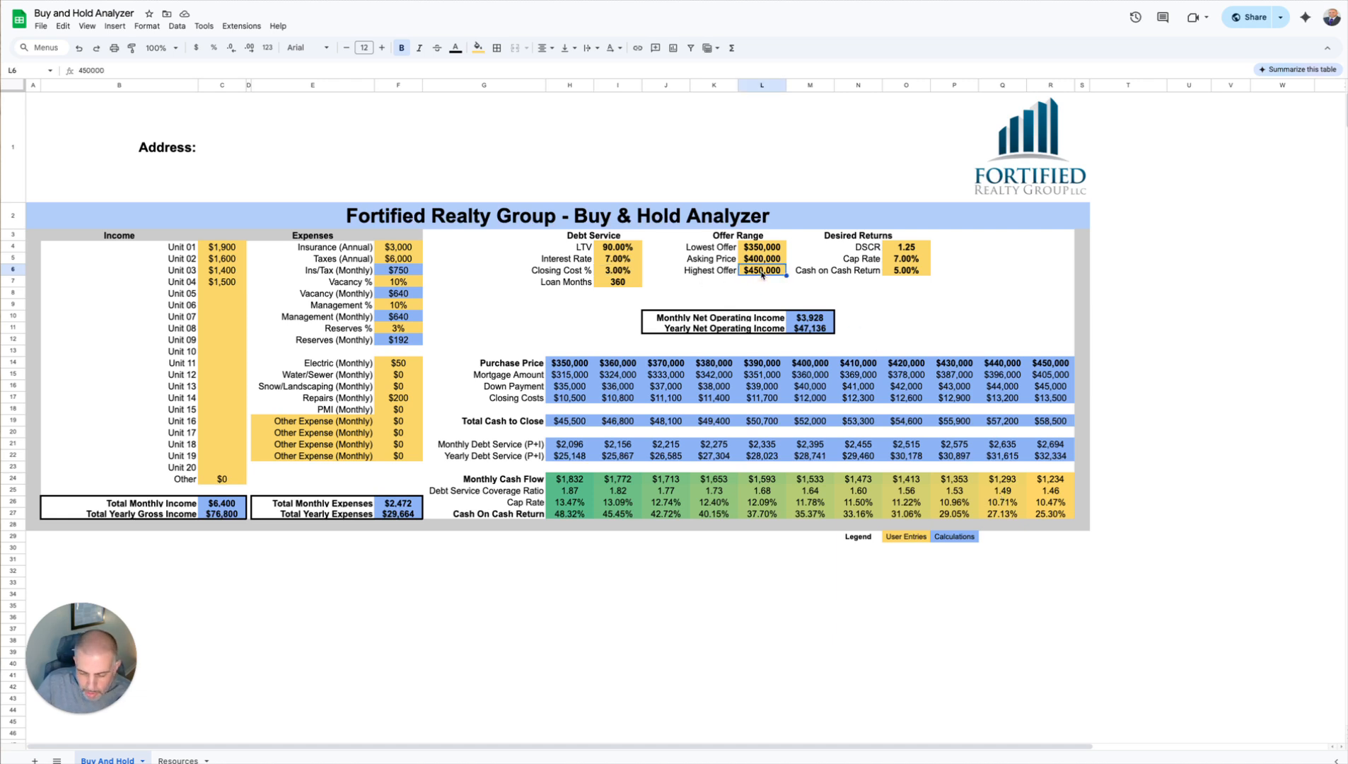
pyautogui.write('60000')
pyautogui.press('Return')
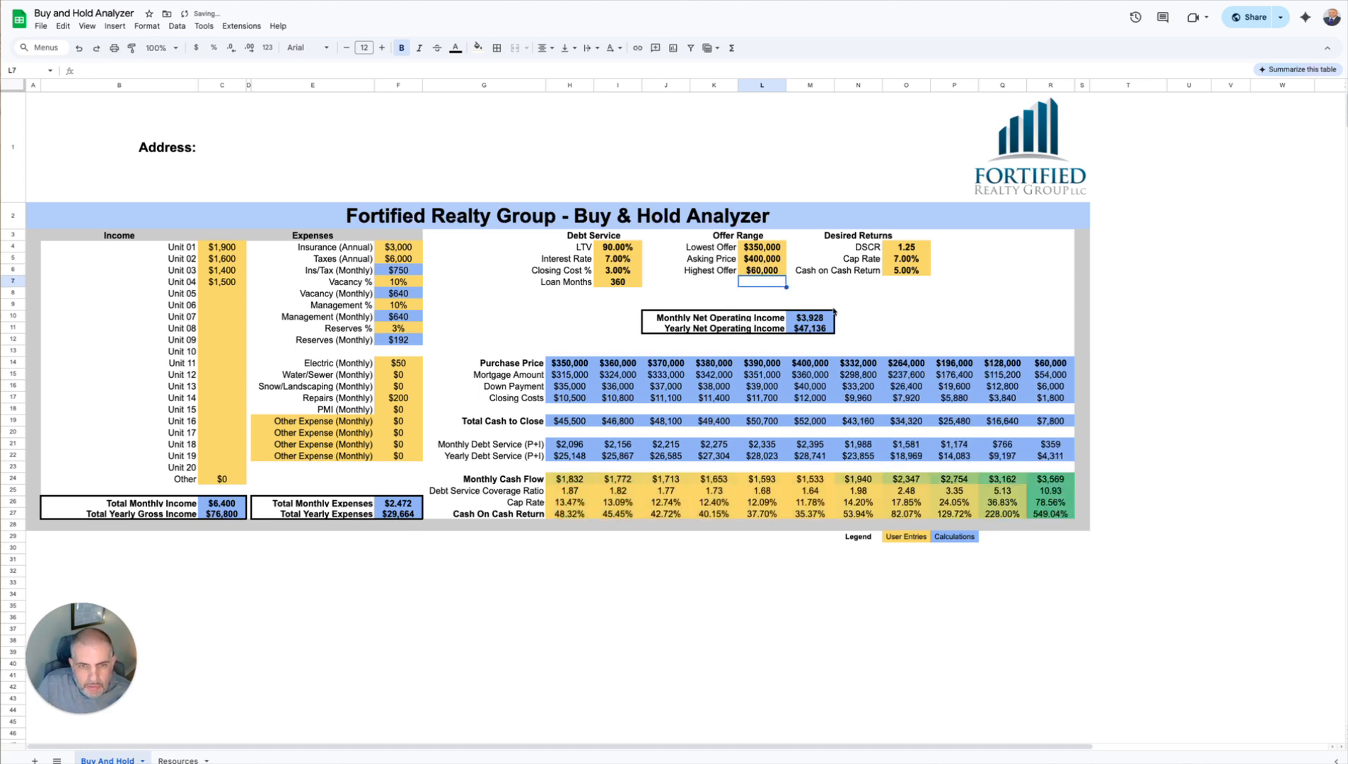
pyautogui.click(762, 270)
pyautogui.write('600,000')
pyautogui.press('Return')
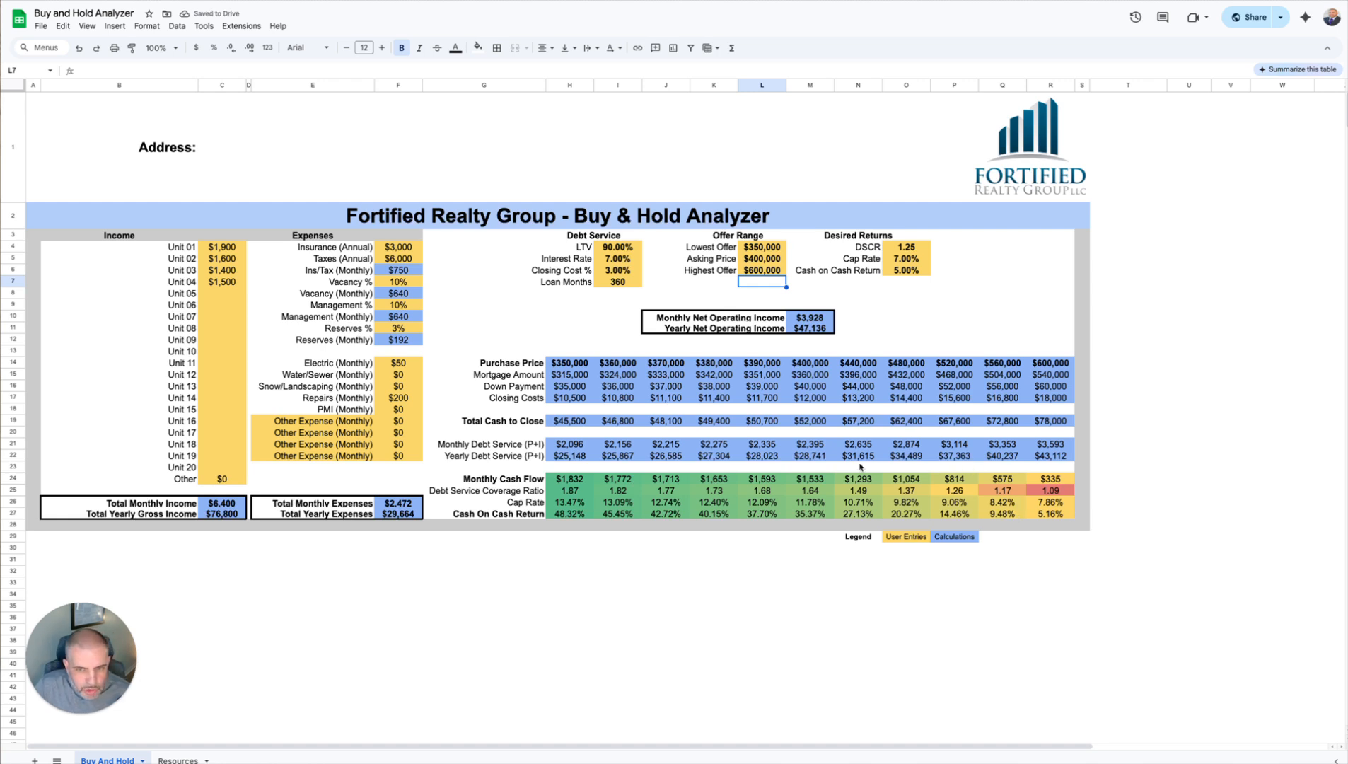
pyautogui.click(775, 259)
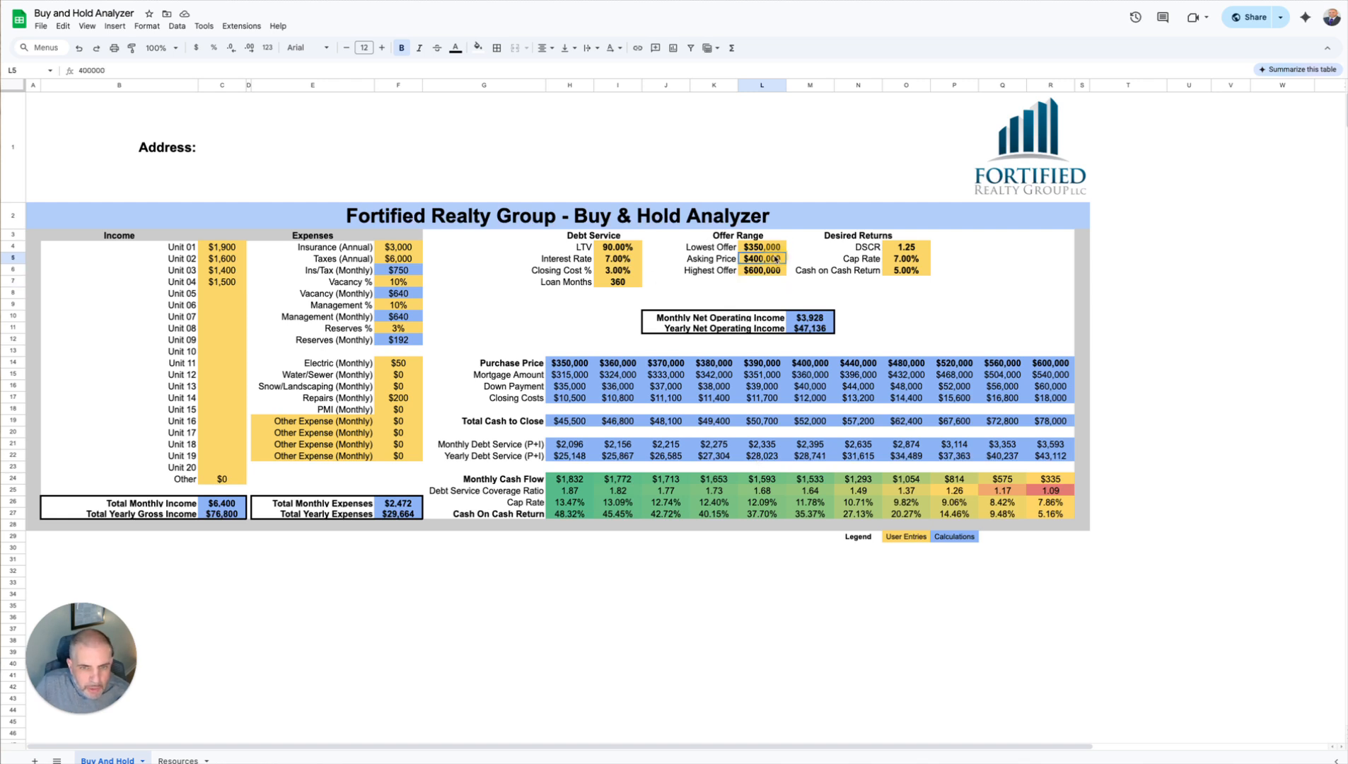
pyautogui.moveTo(762, 247); pyautogui.dragTo(760, 271)
pyautogui.click(763, 259)
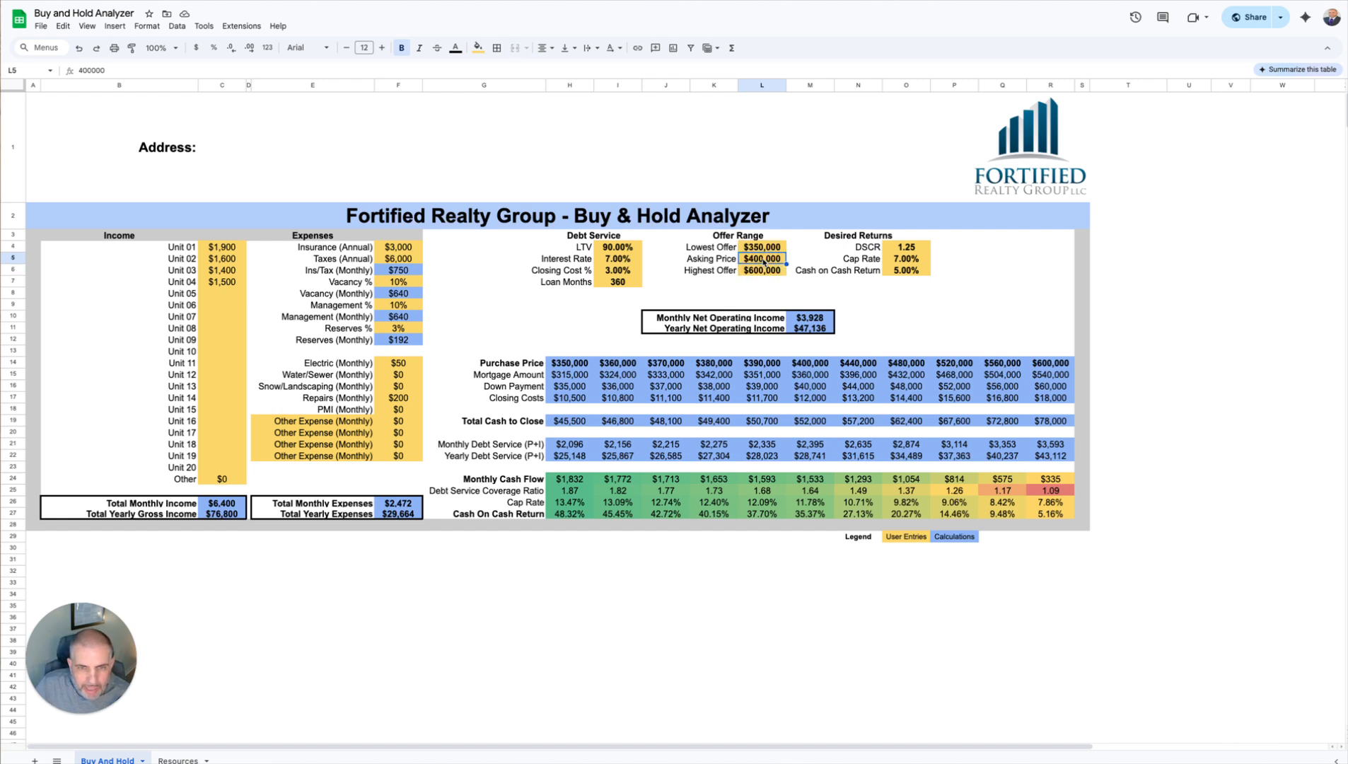
pyautogui.click(763, 249)
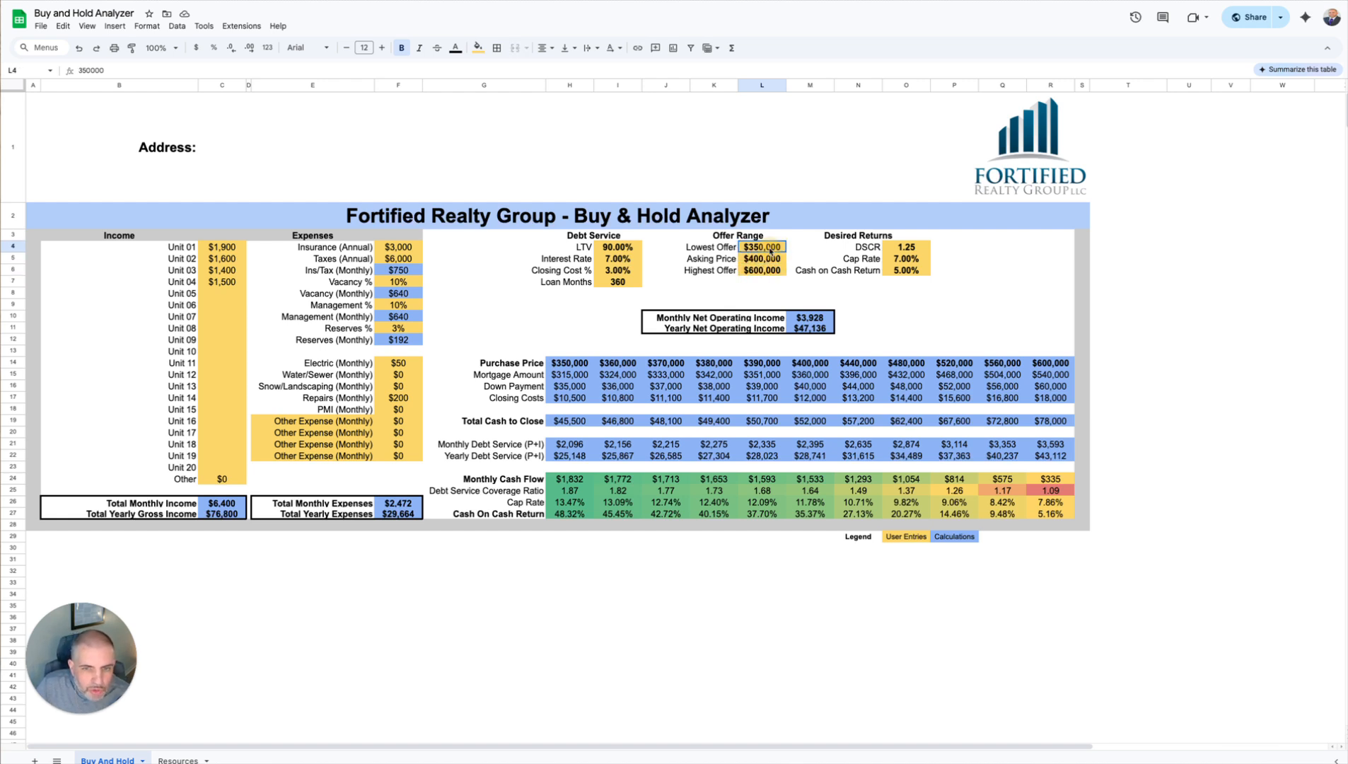
# Step: Set the highest offer in the offer range to $450,000
pyautogui.click(765, 273)
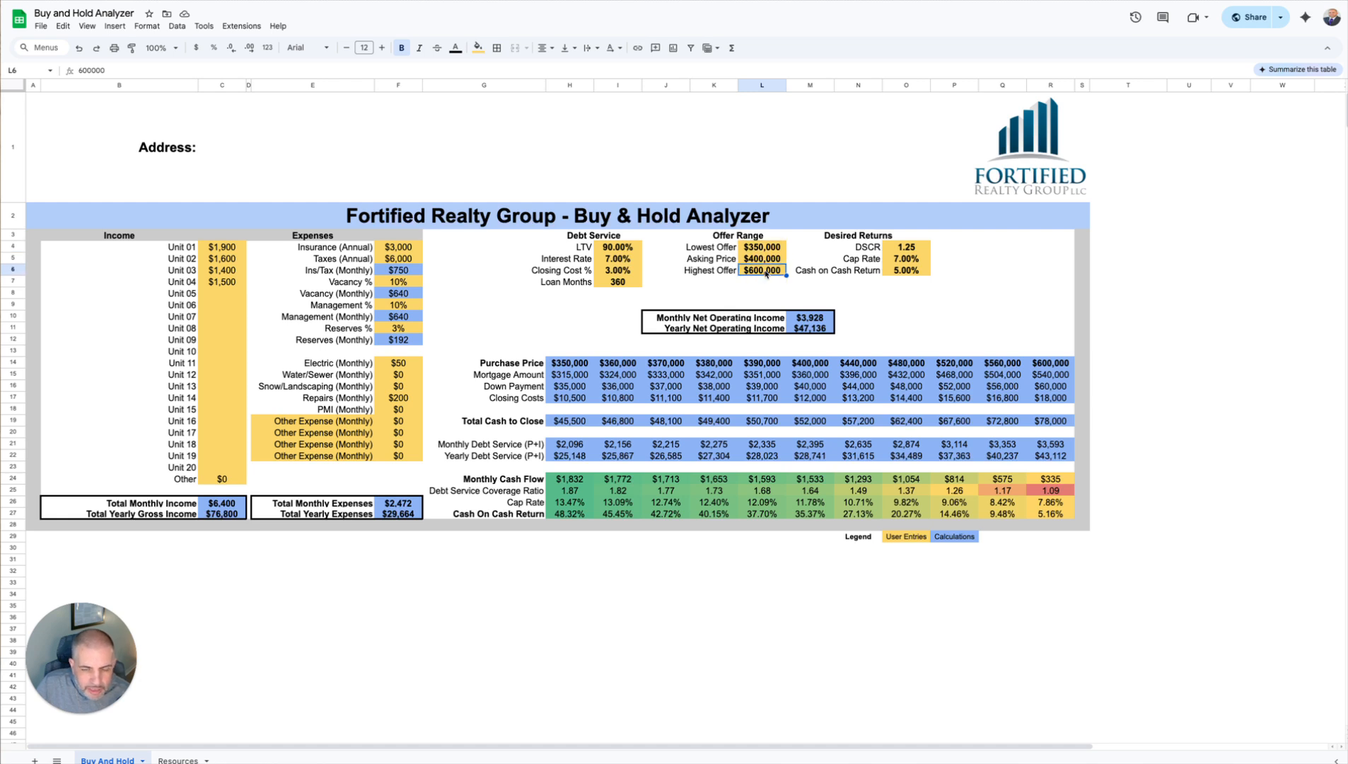
pyautogui.write('450000')
pyautogui.press('Return')
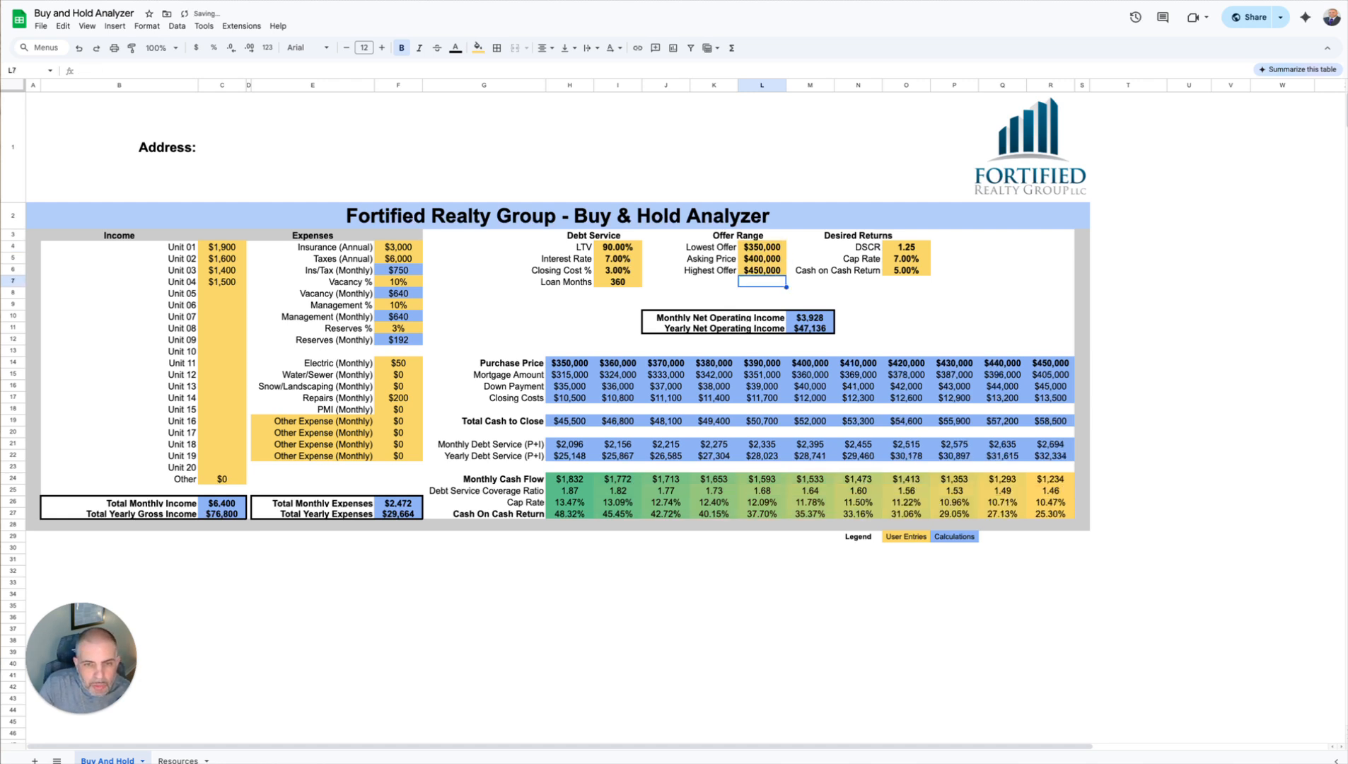
# Step: Examine the results column for the asking price and the monthly cash flow at the lowest and highest offers
pyautogui.moveTo(809, 363); pyautogui.dragTo(800, 514)
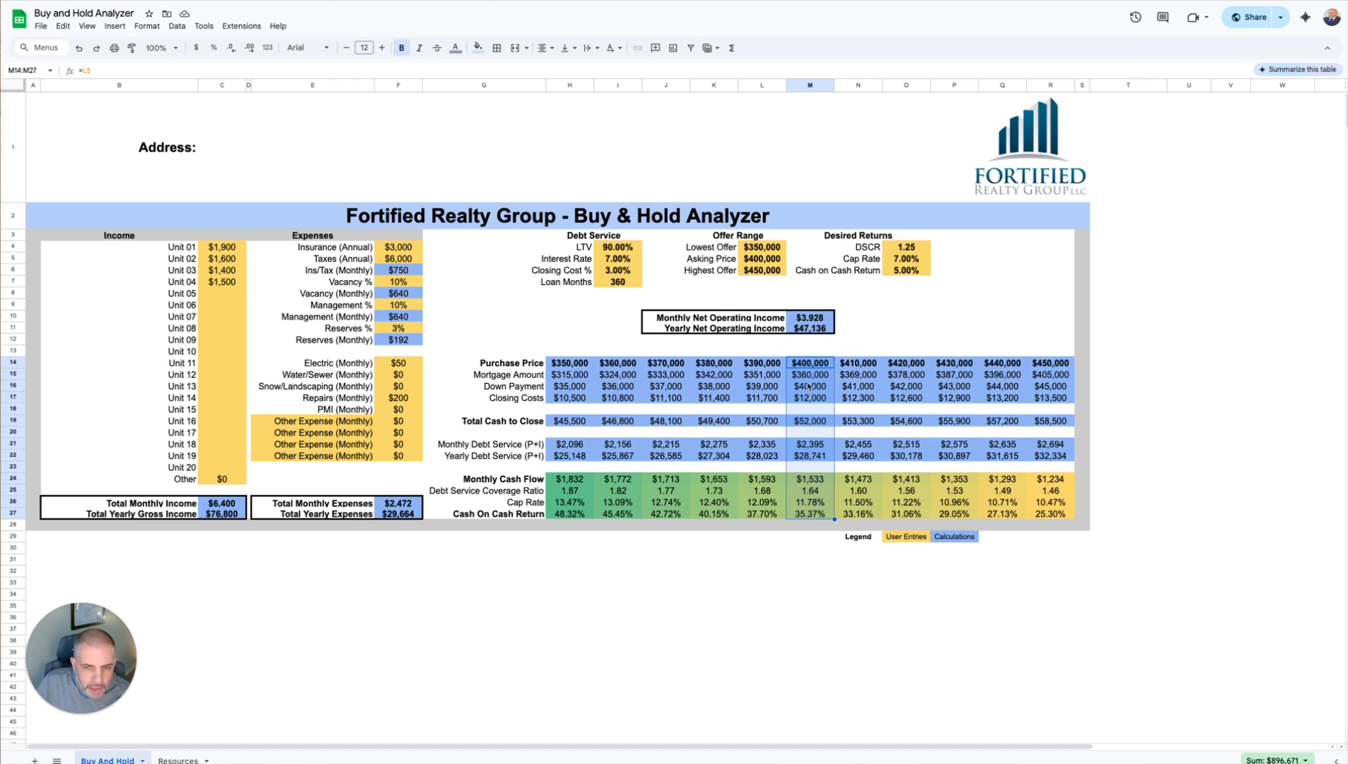
pyautogui.click(569, 483)
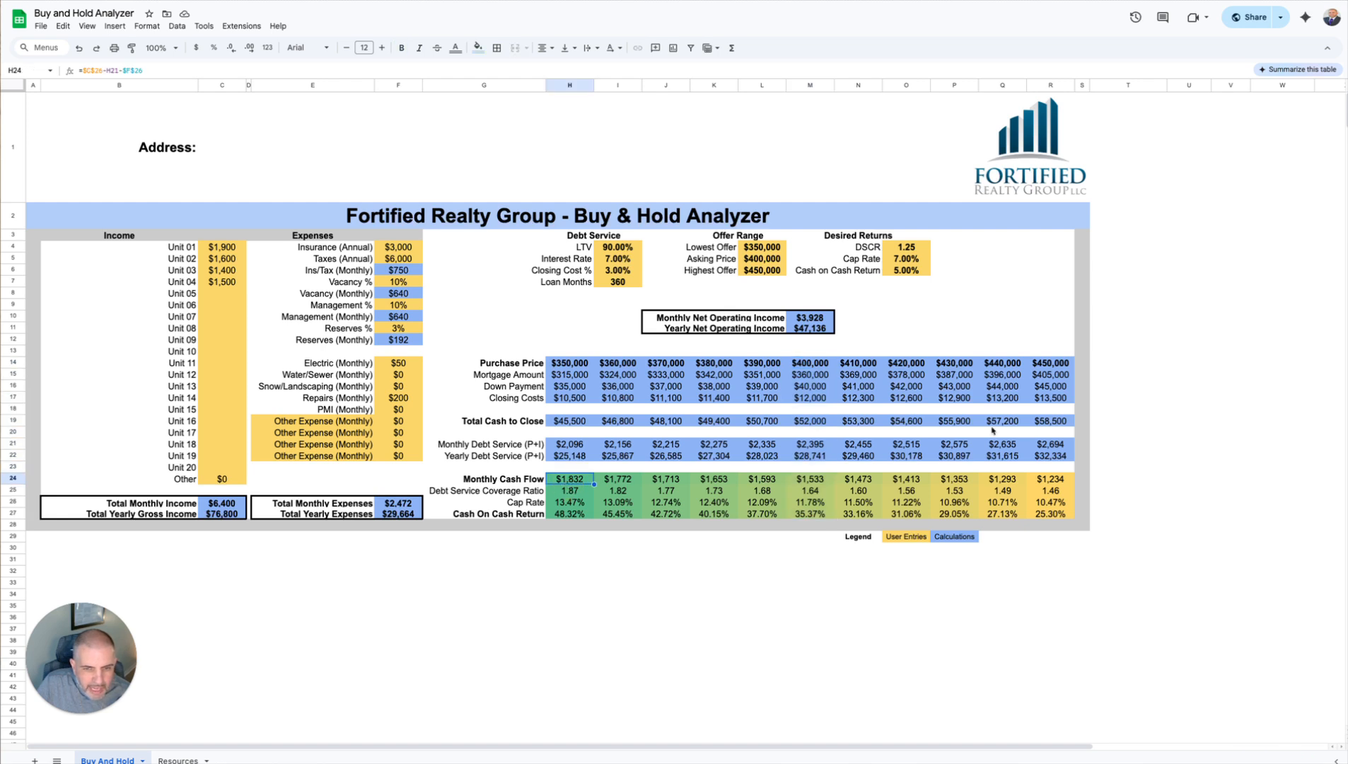
pyautogui.click(1048, 479)
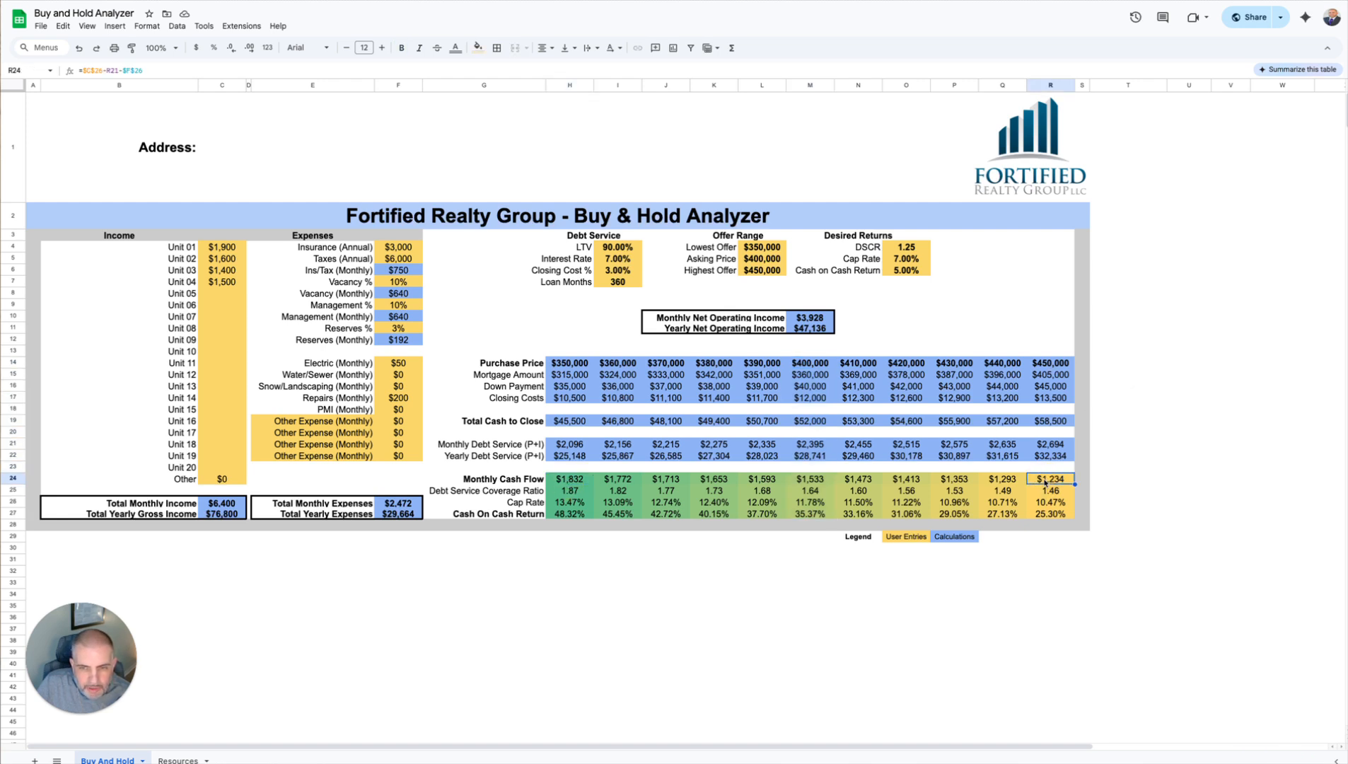
pyautogui.click(994, 292)
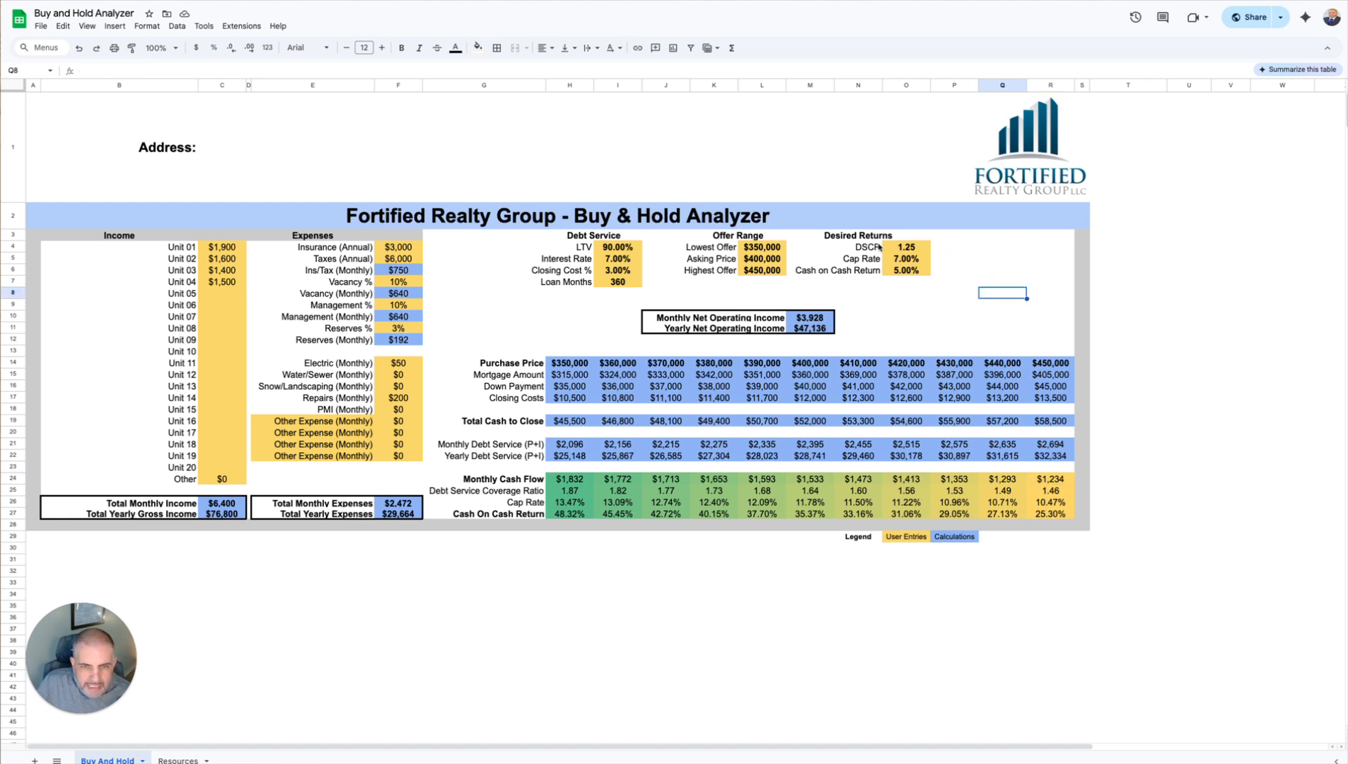
# Step: Review the desired returns for DSCR, cap rate and cash on cash return
pyautogui.click(912, 248)
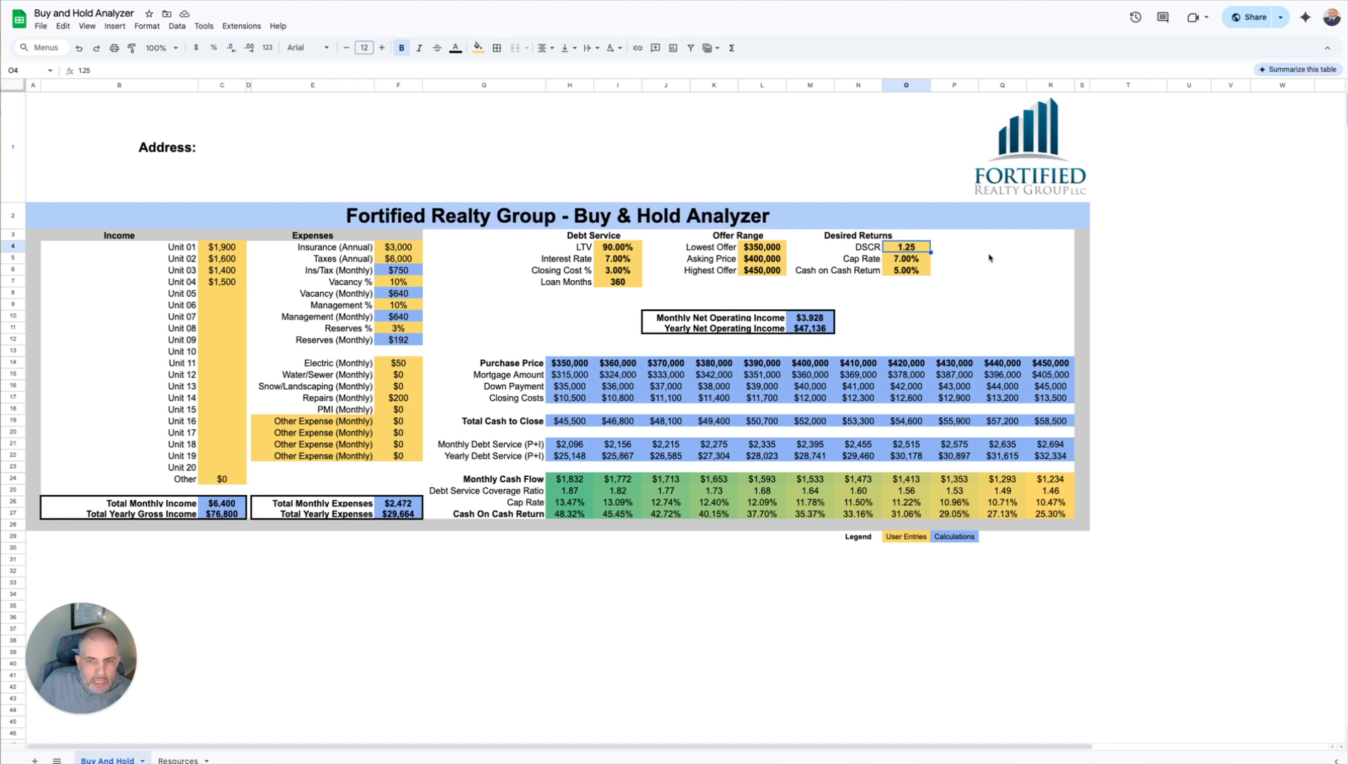
pyautogui.click(906, 258)
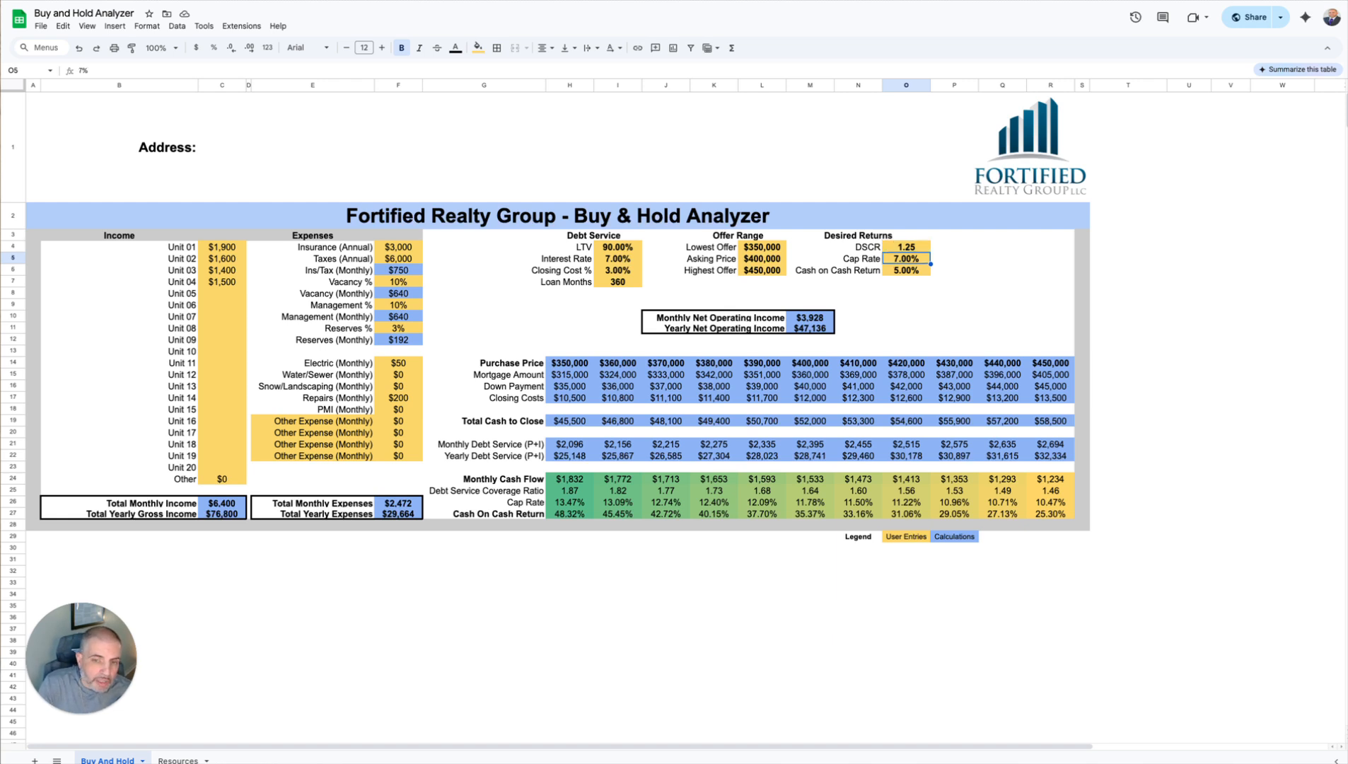
pyautogui.click(906, 270)
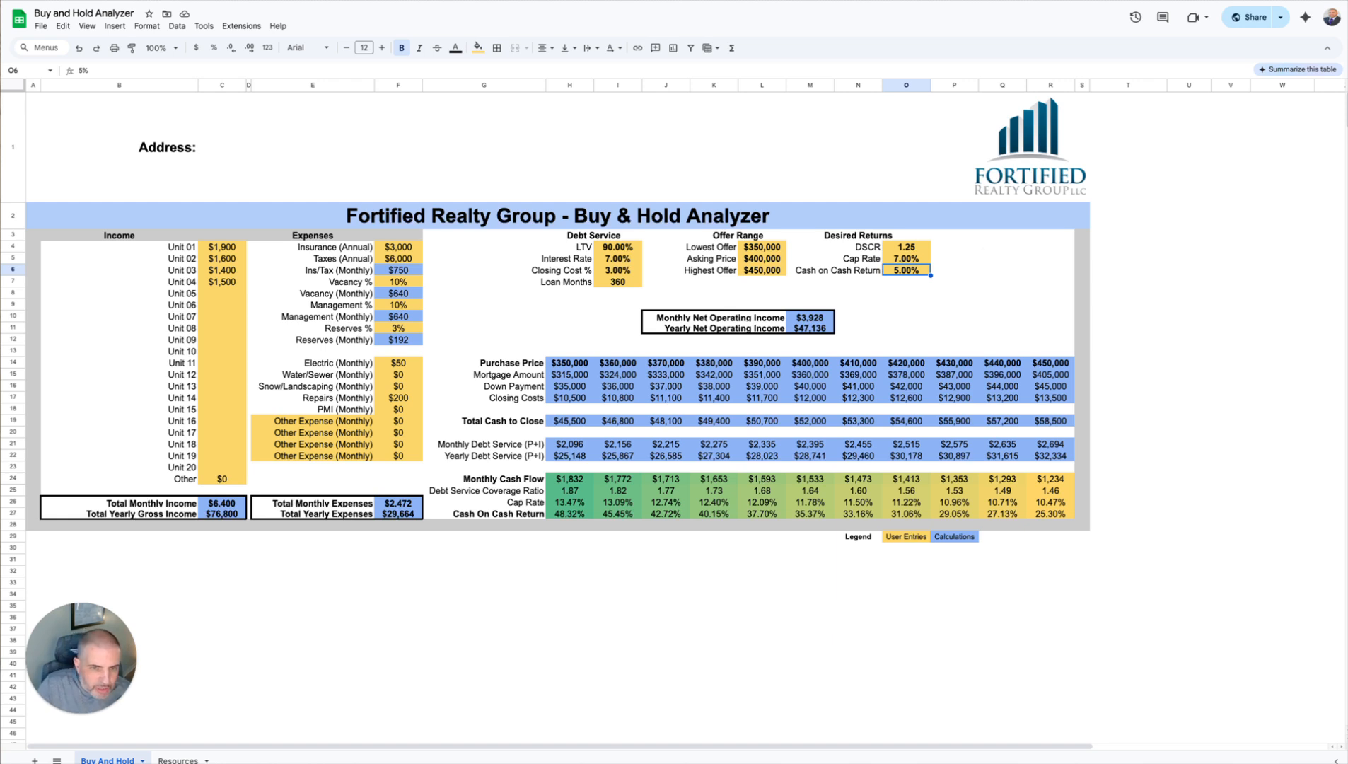
# Step: Examine the down payment, closing costs, total cash to close and cash on cash return for the lowest offer
pyautogui.click(563, 388)
pyautogui.moveTo(562, 389); pyautogui.dragTo(564, 400)
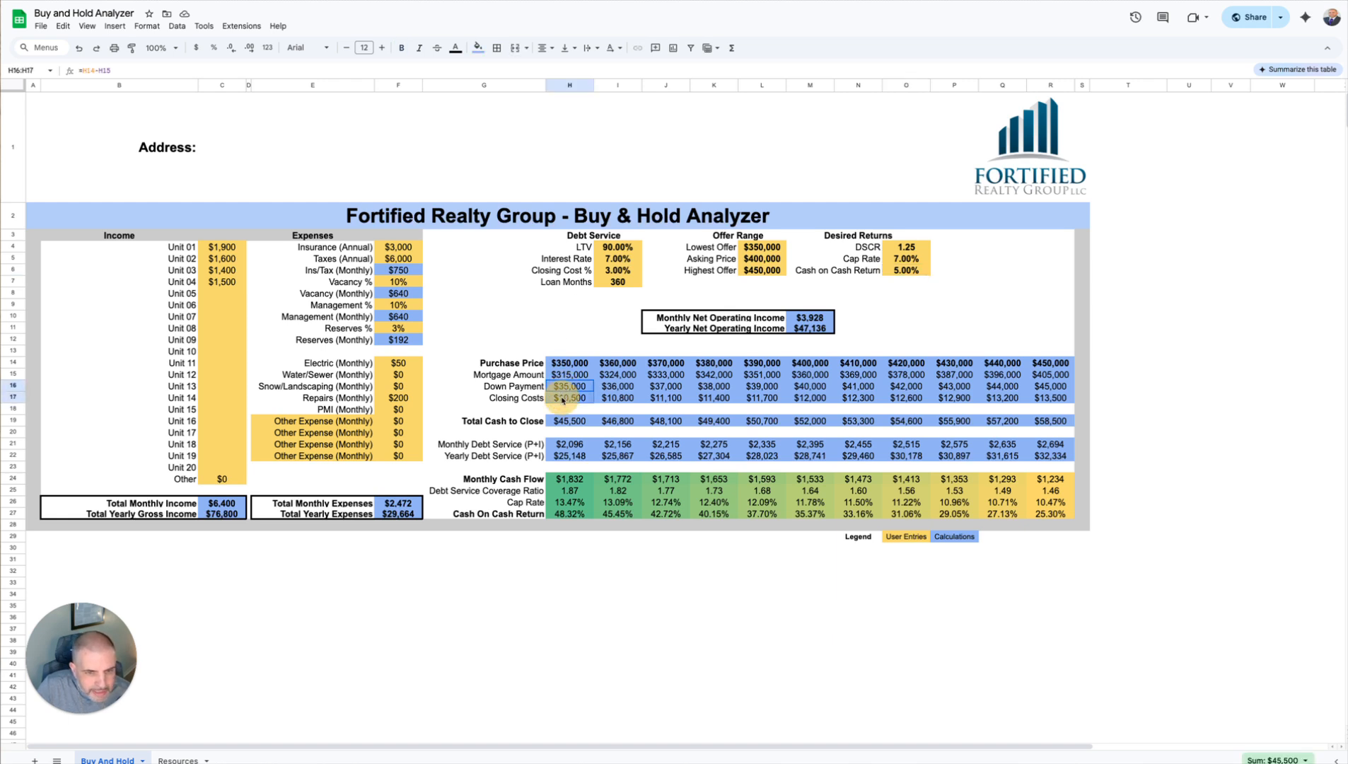
pyautogui.click(566, 421)
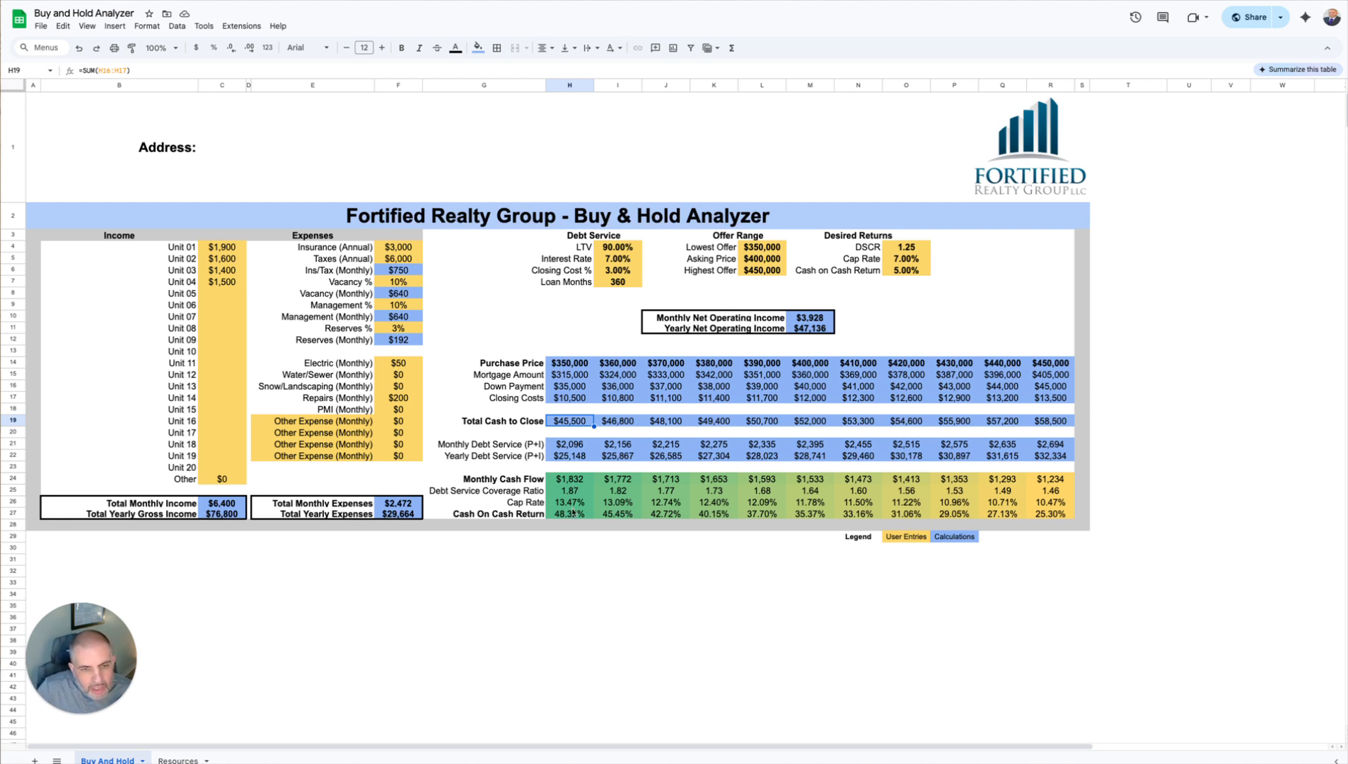
pyautogui.click(573, 514)
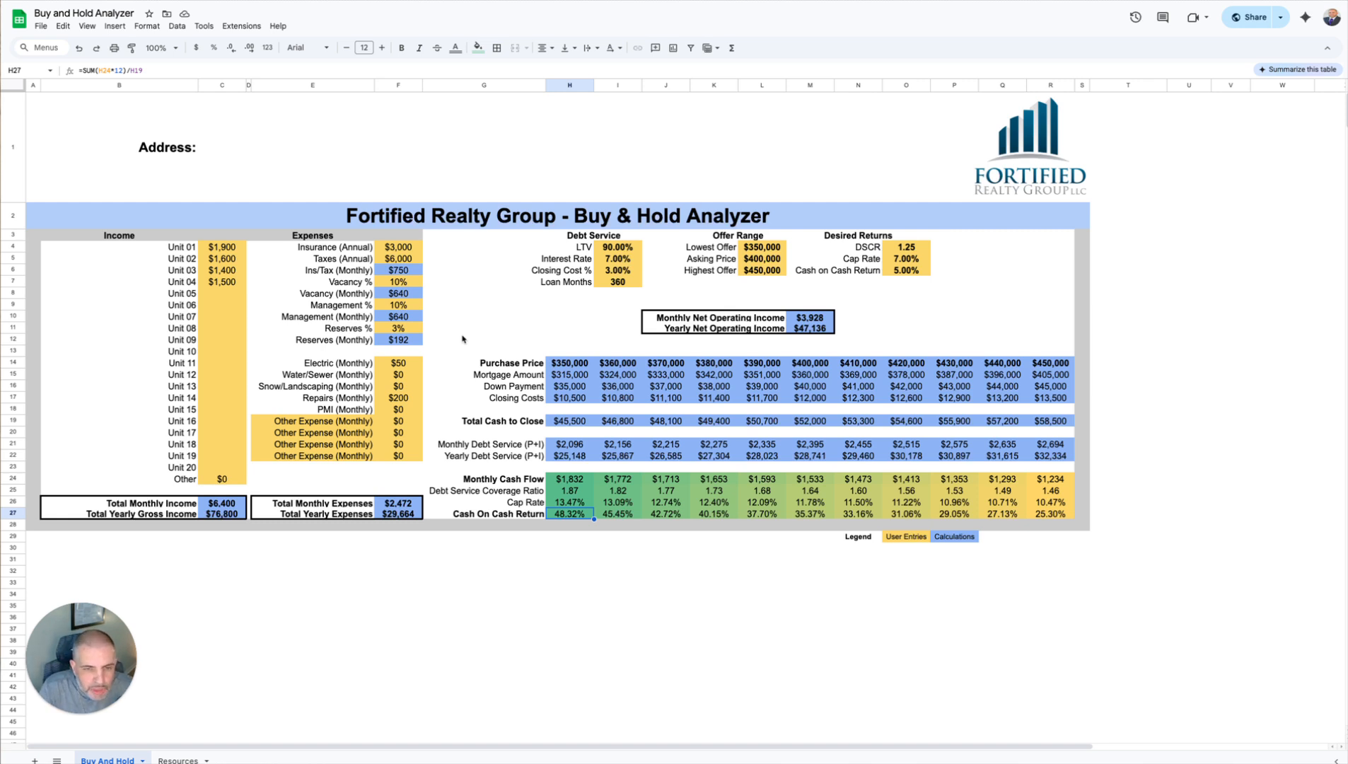
# Step: Review the unit income entries, the monthly expense entries and the full grid of results from purchase price to cash on cash return
pyautogui.click(519, 308)
pyautogui.moveTo(224, 247); pyautogui.dragTo(224, 485)
pyautogui.moveTo(399, 362); pyautogui.dragTo(399, 432)
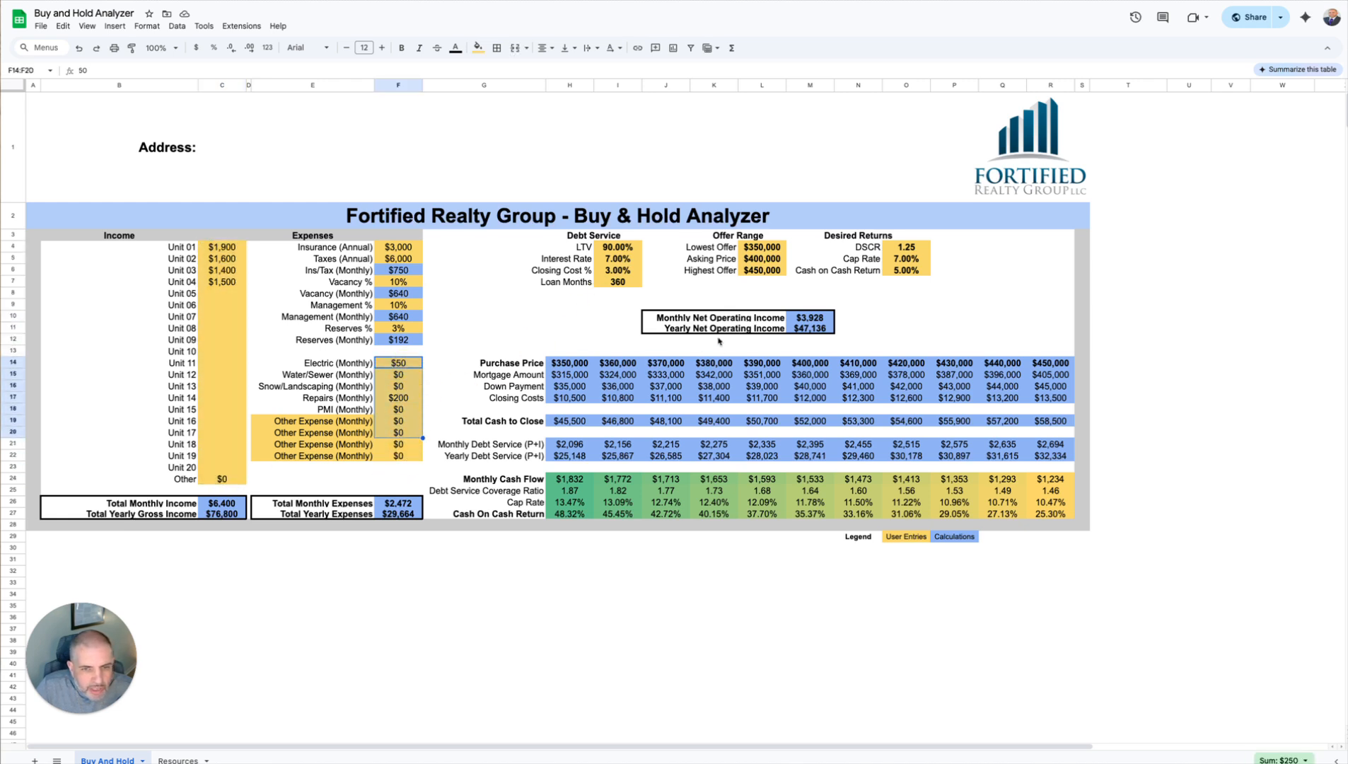
pyautogui.click(397, 269)
pyautogui.moveTo(569, 366); pyautogui.dragTo(1050, 513)
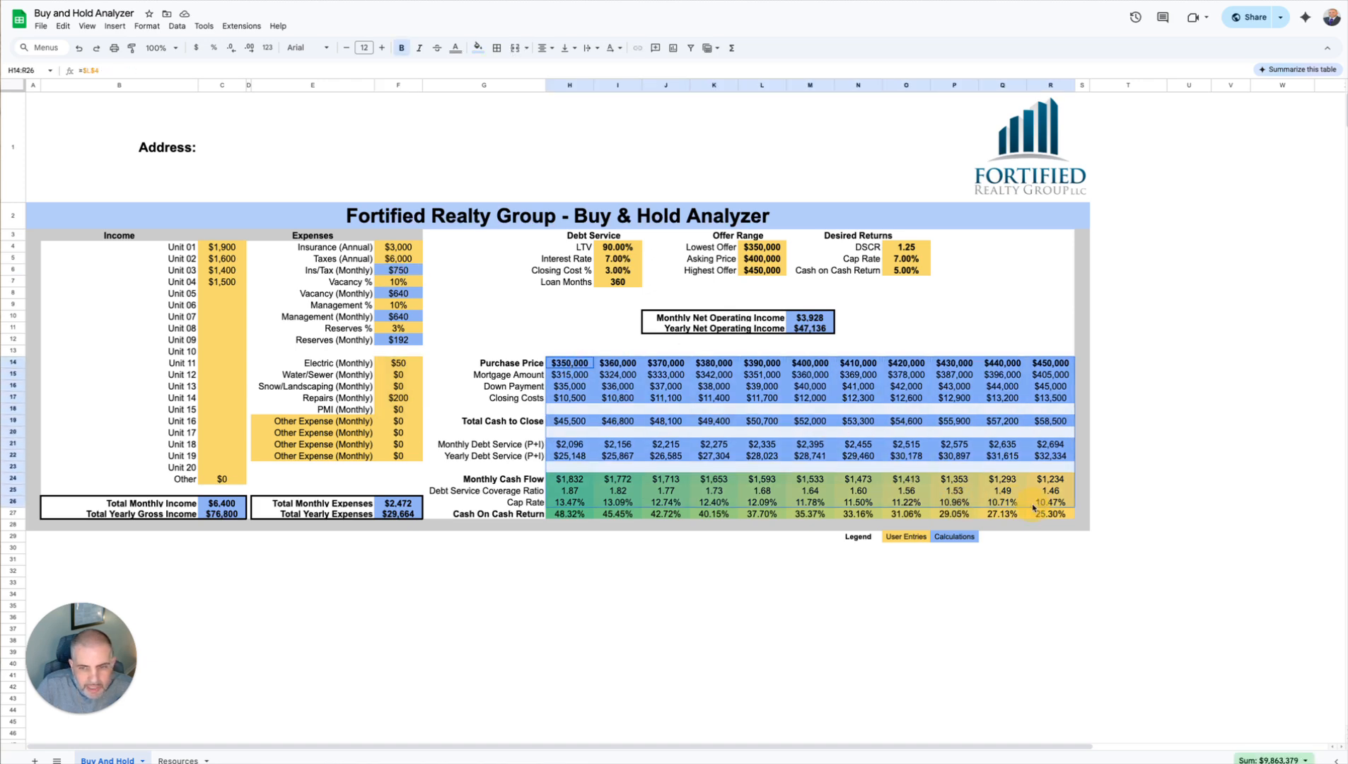
pyautogui.click(725, 618)
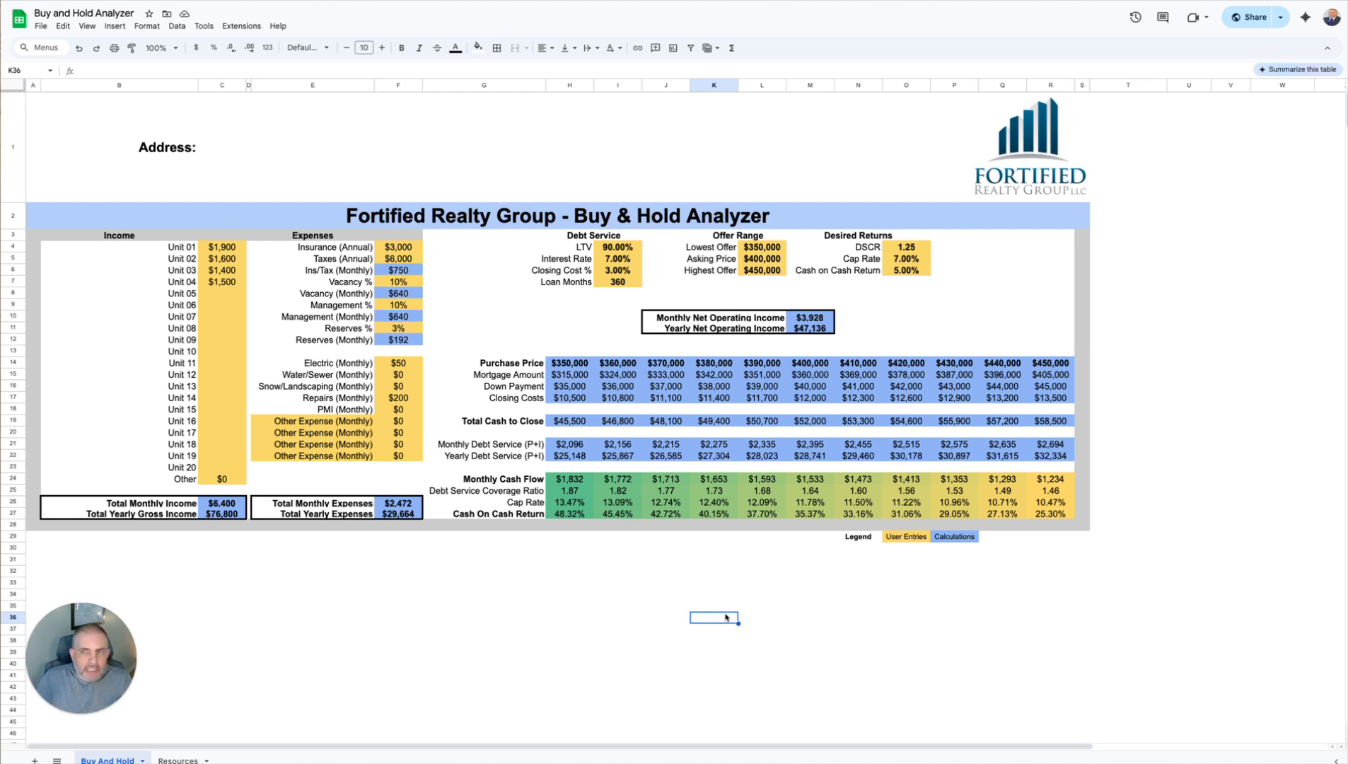